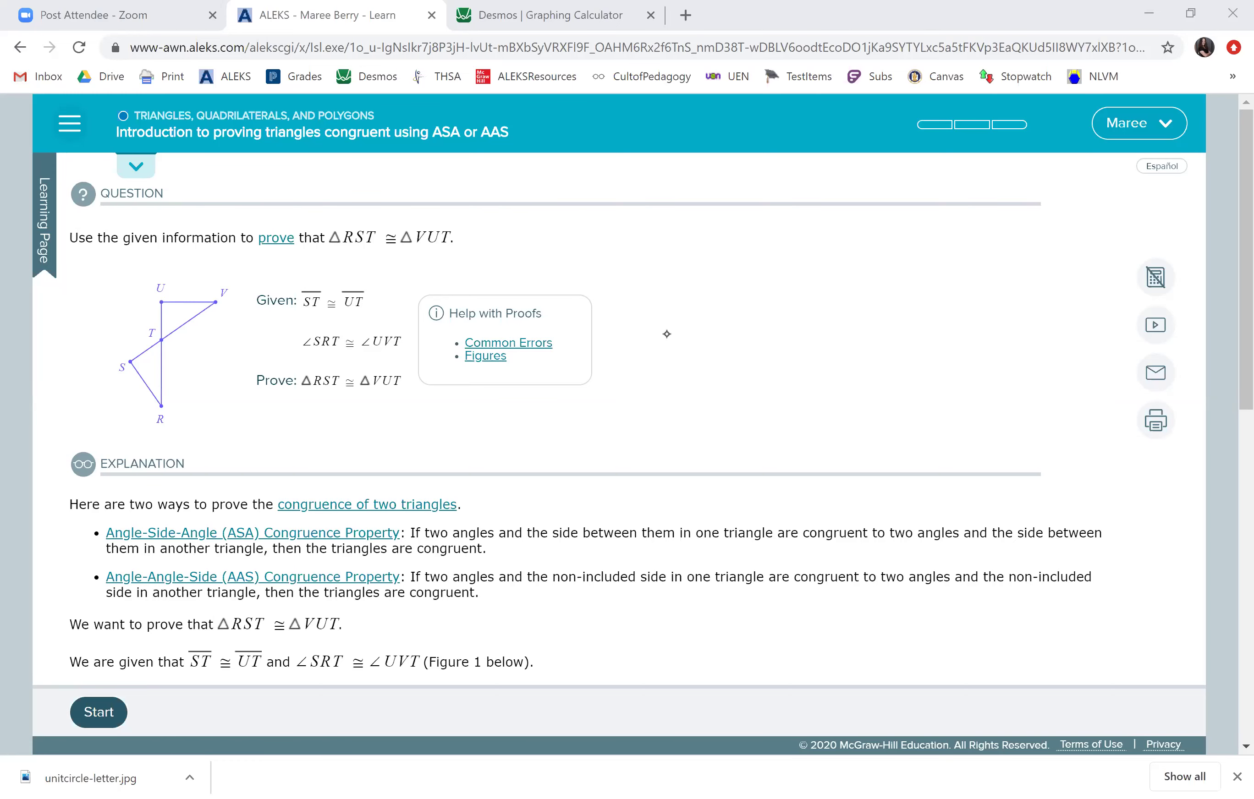
Review the worked example down to its completed proof table and start the practice problem.
scroll(666, 334, down, 2)
scroll(666, 333, up, 2)
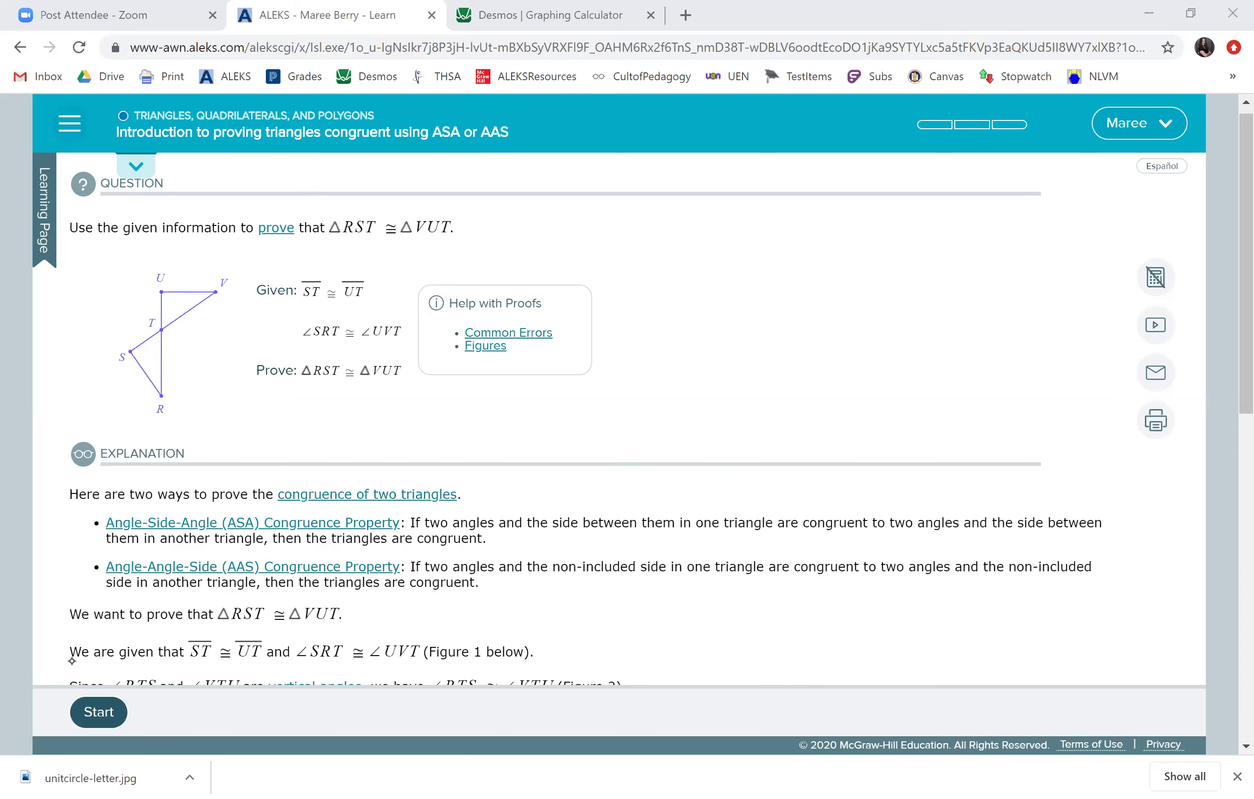
scroll(239, 652, down, 10)
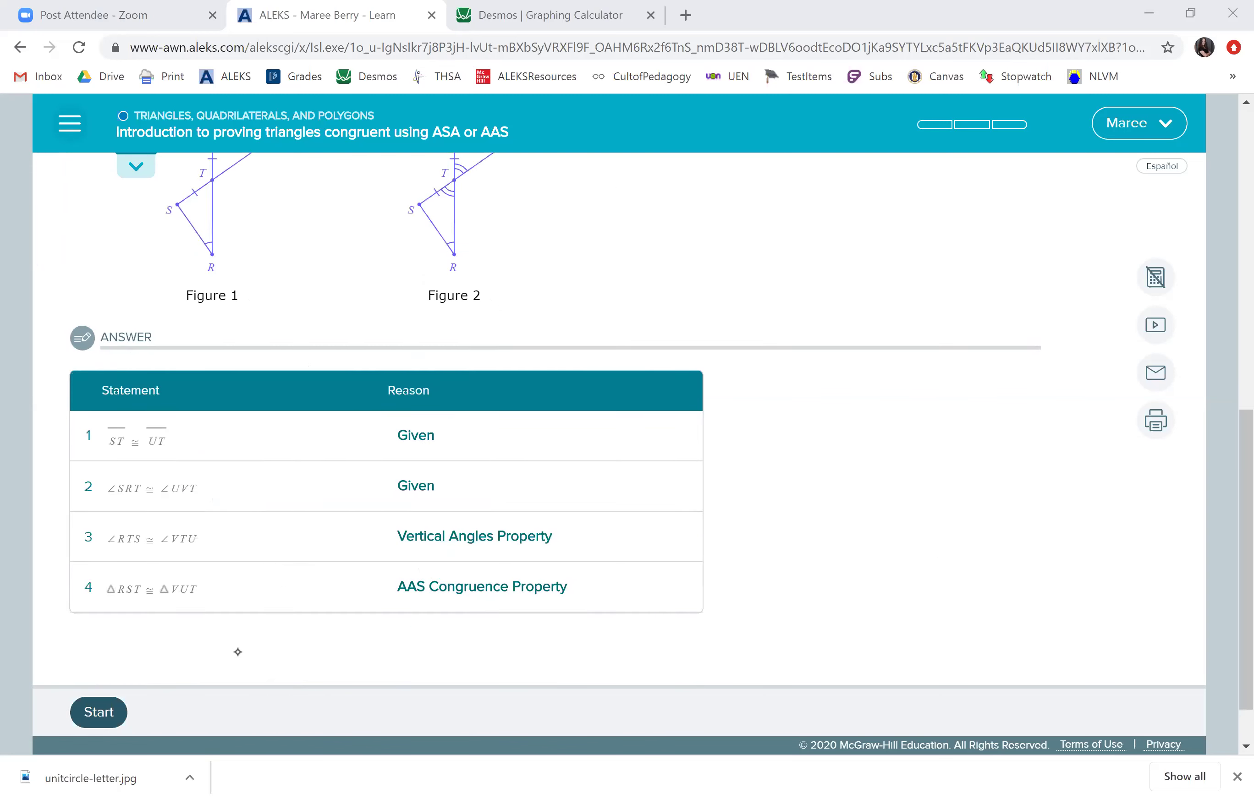
click(111, 721)
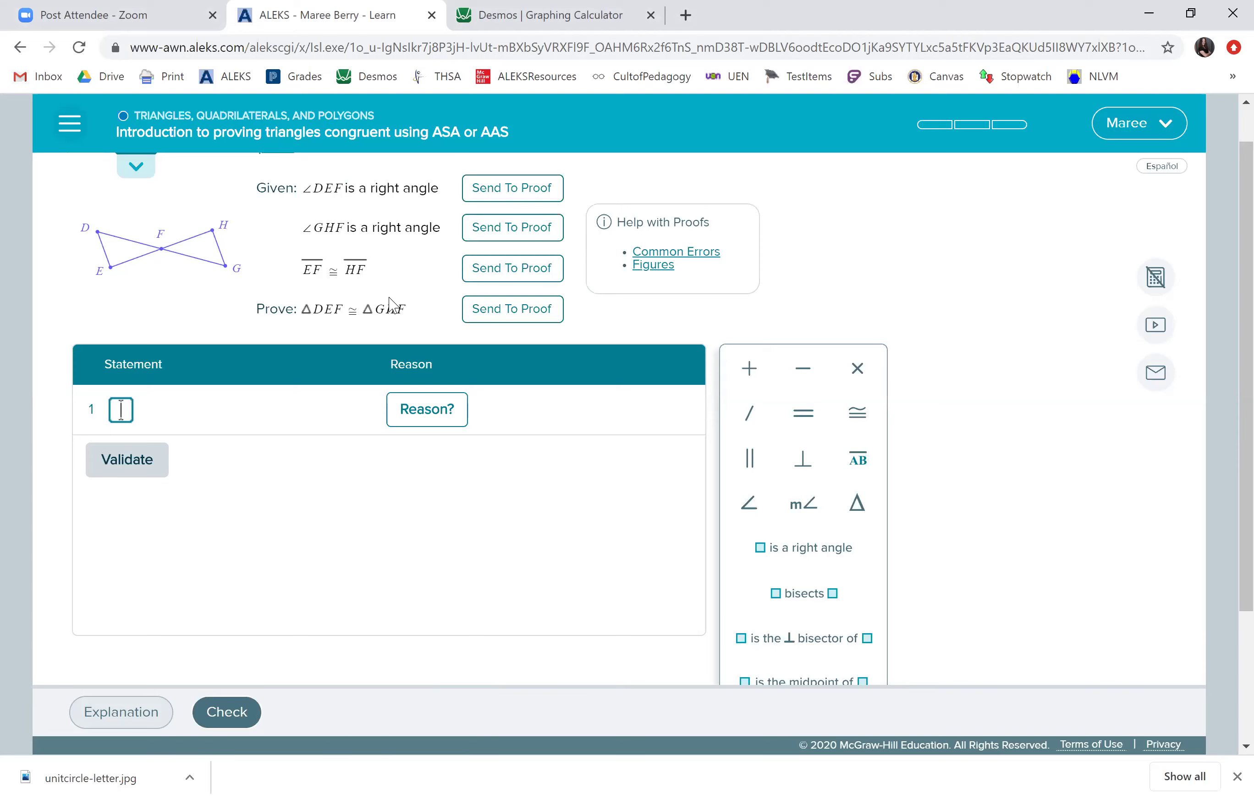
Send the three given statements, ∠DEF is a right angle, ∠GHF is a right angle and EF ≅ HF, to the proof.
click(495, 195)
click(497, 230)
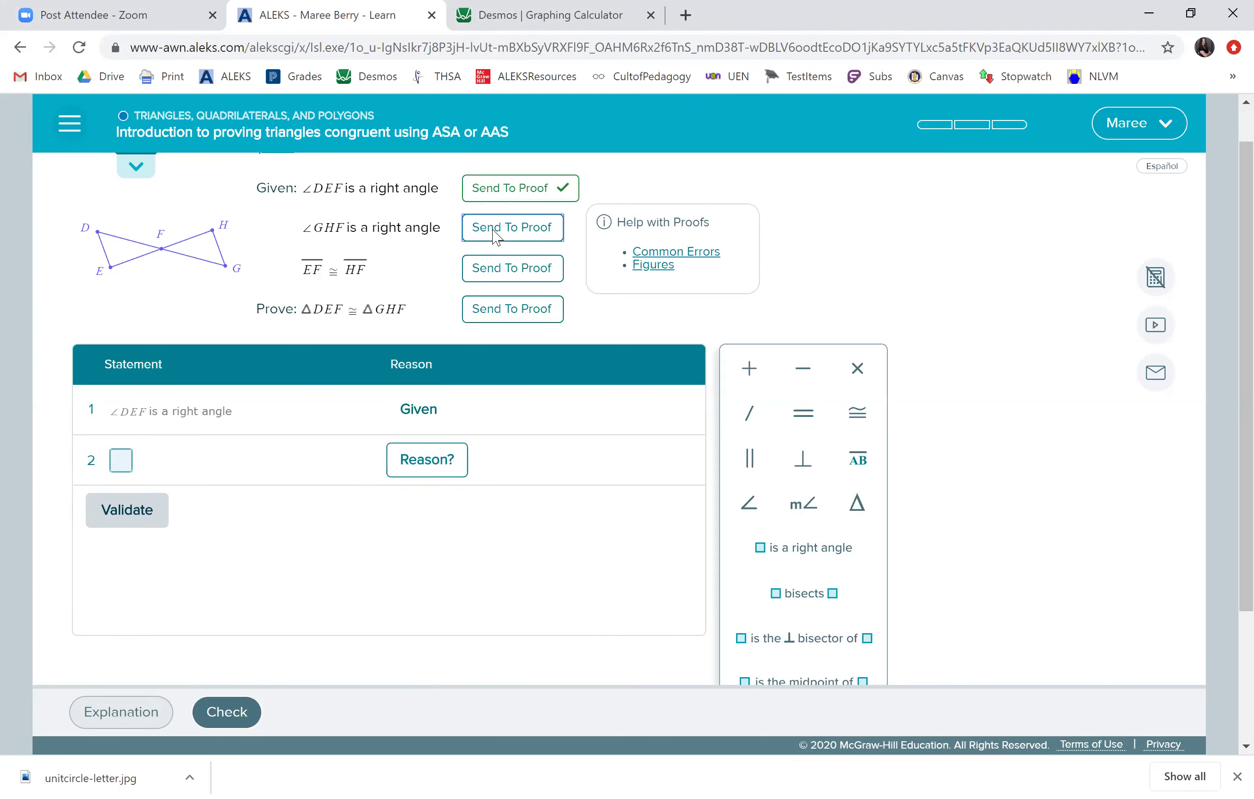
click(497, 279)
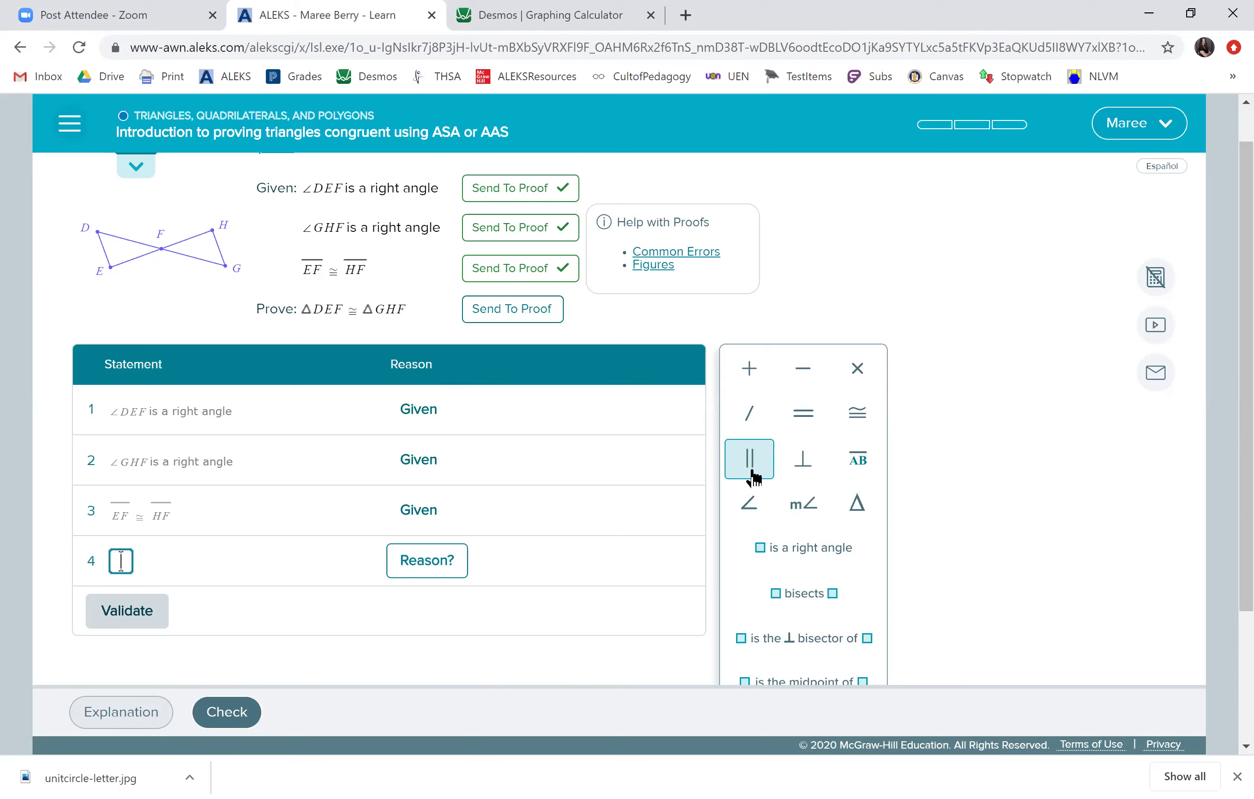
Enter ∠DEF ≅ ∠GHF as statement 4 of the proof.
click(750, 504)
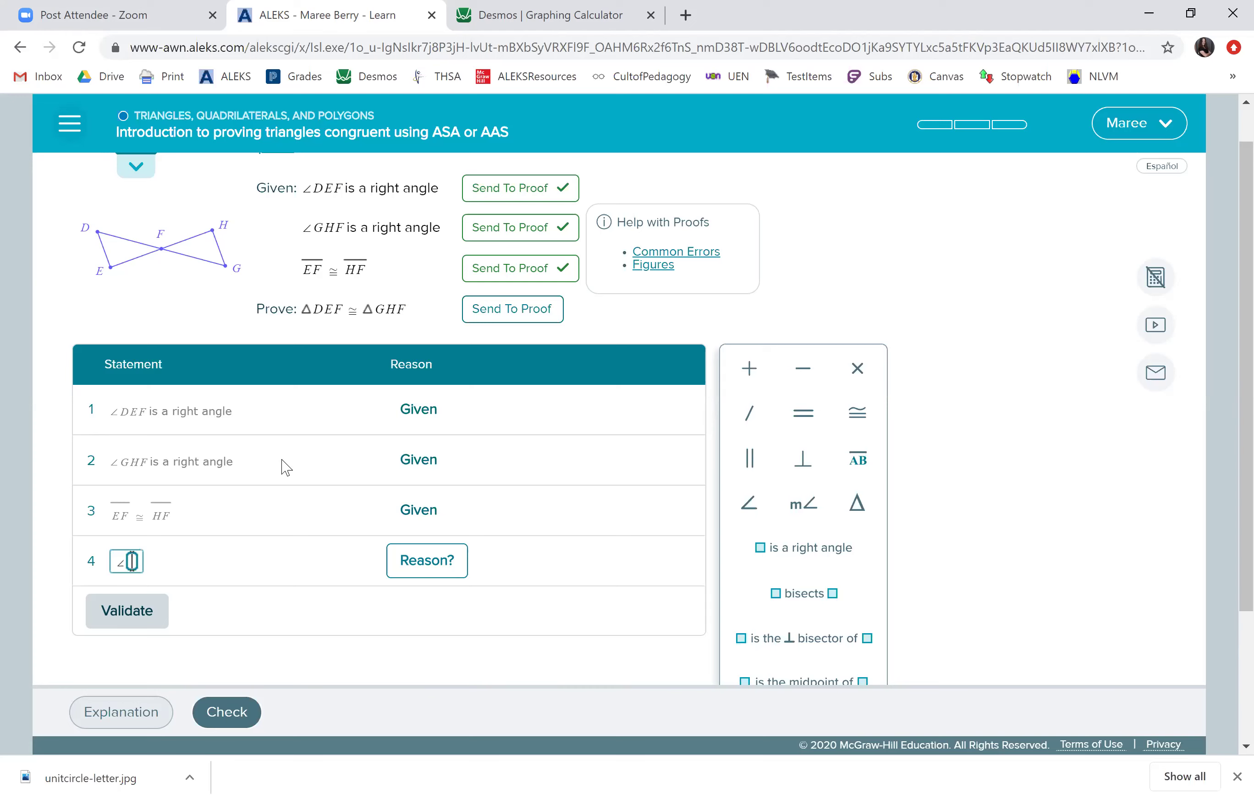
text(DEF)
click(856, 413)
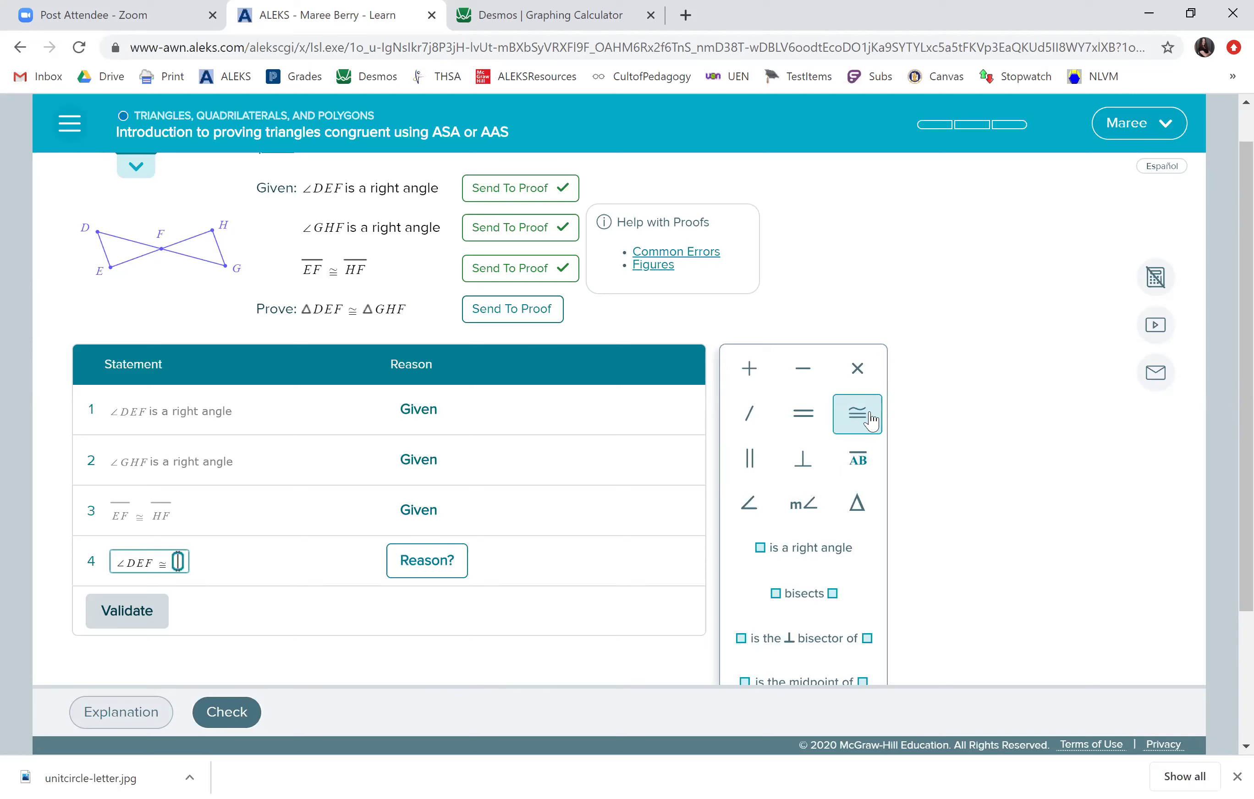
click(749, 503)
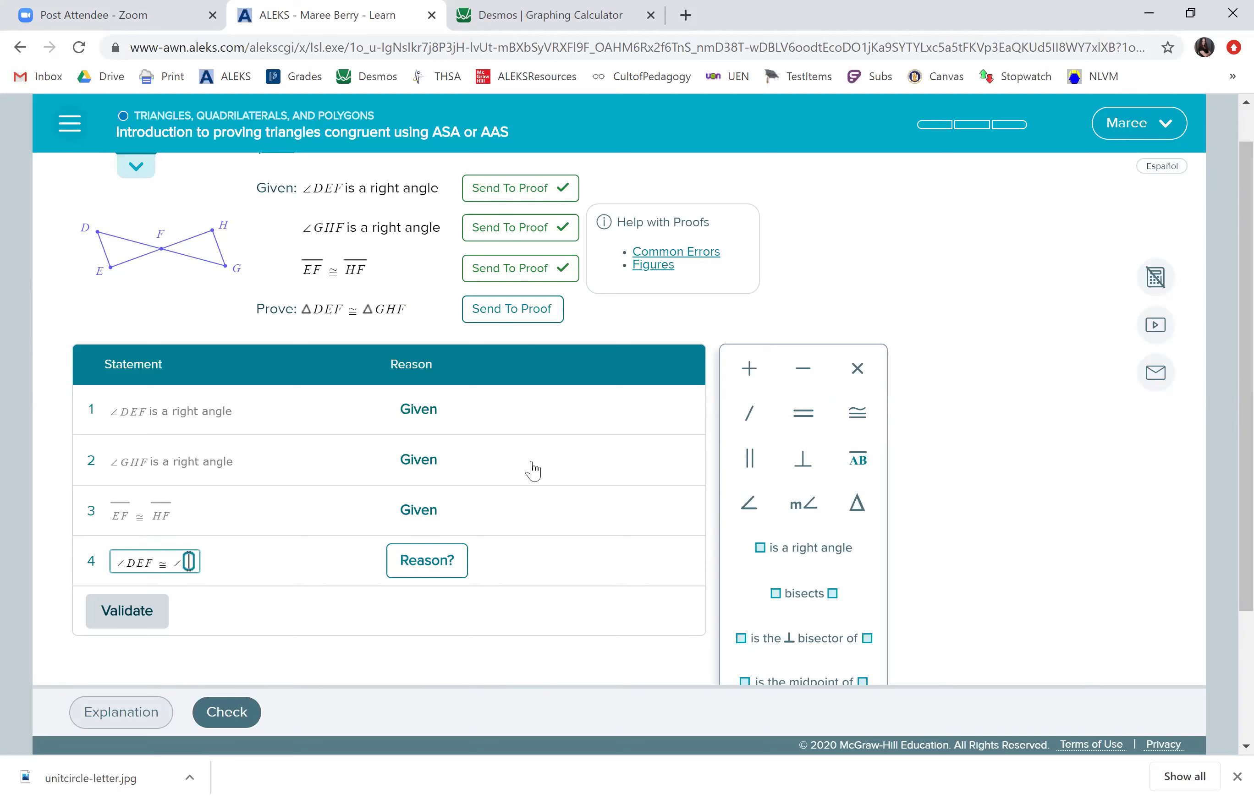
text(GHF)
Set the reason for statement 4 to "All right angles are ≅" and validate the line.
click(451, 561)
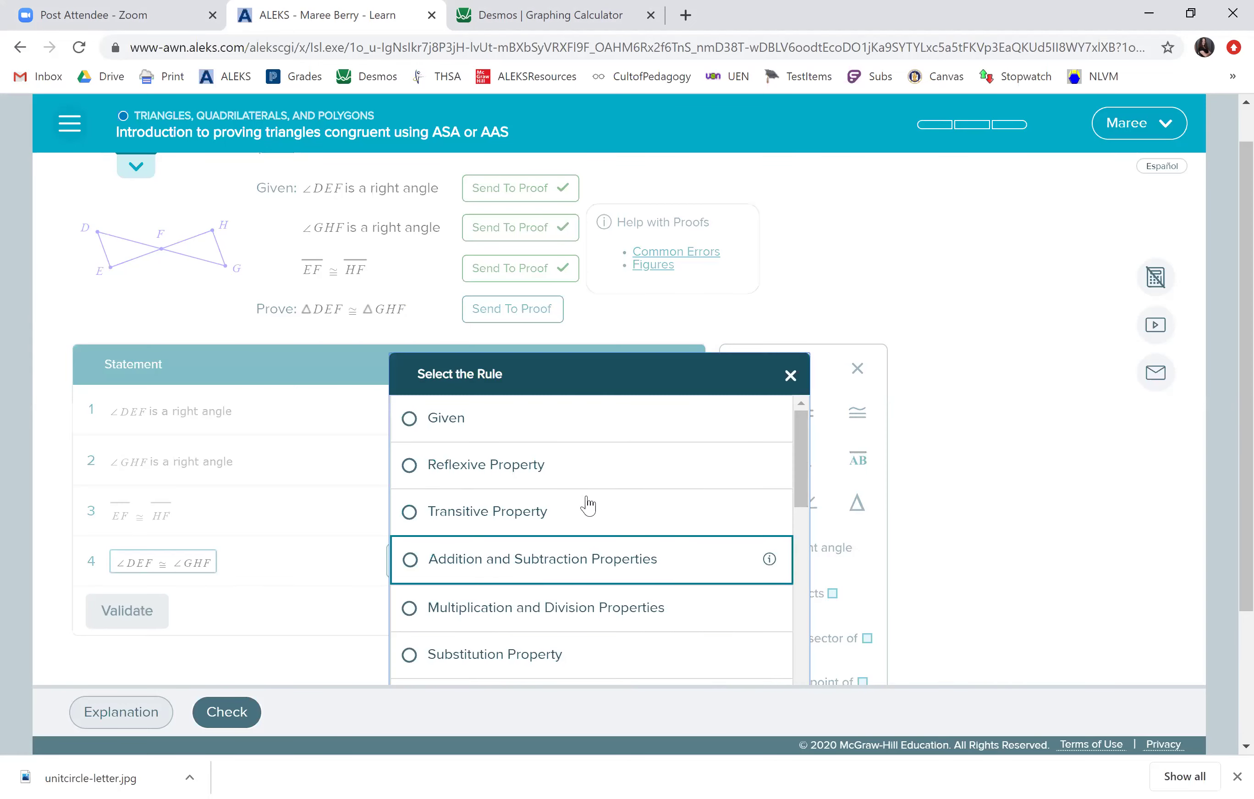
scroll(649, 562, down, 6)
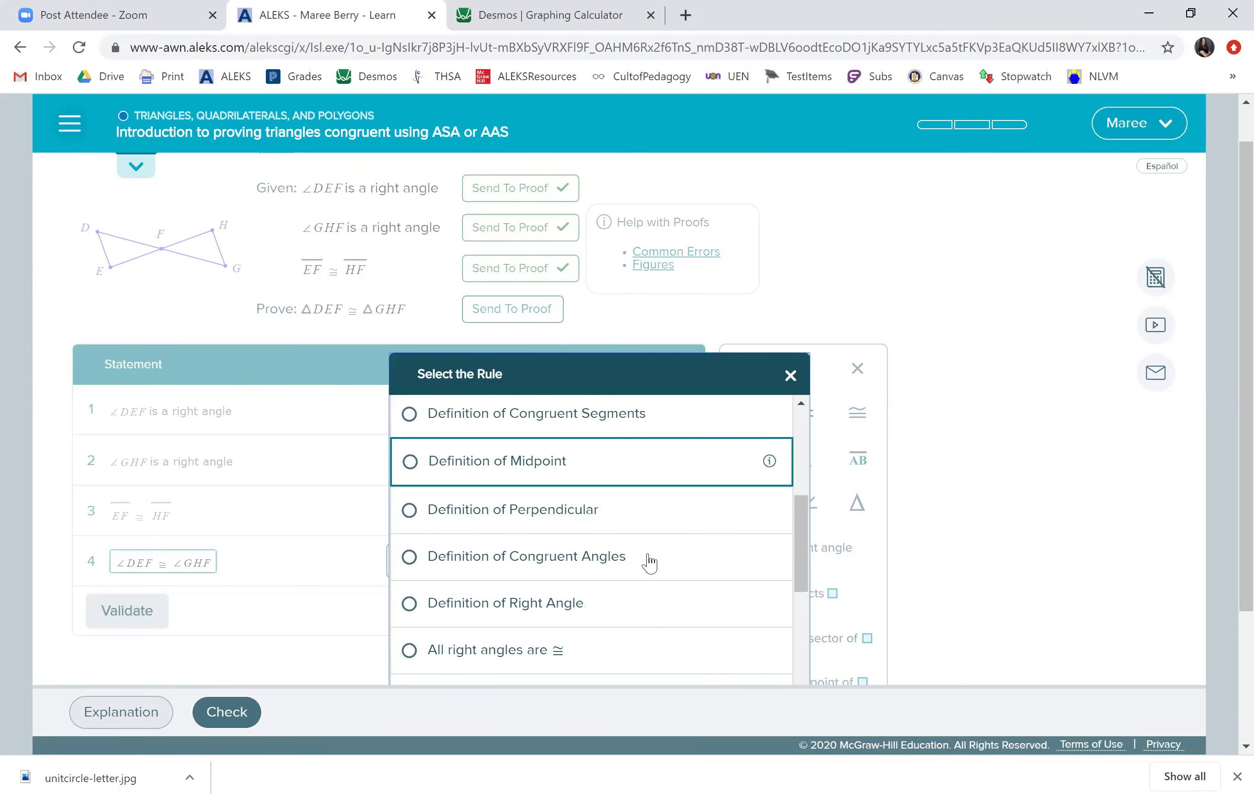
scroll(648, 562, down, 2)
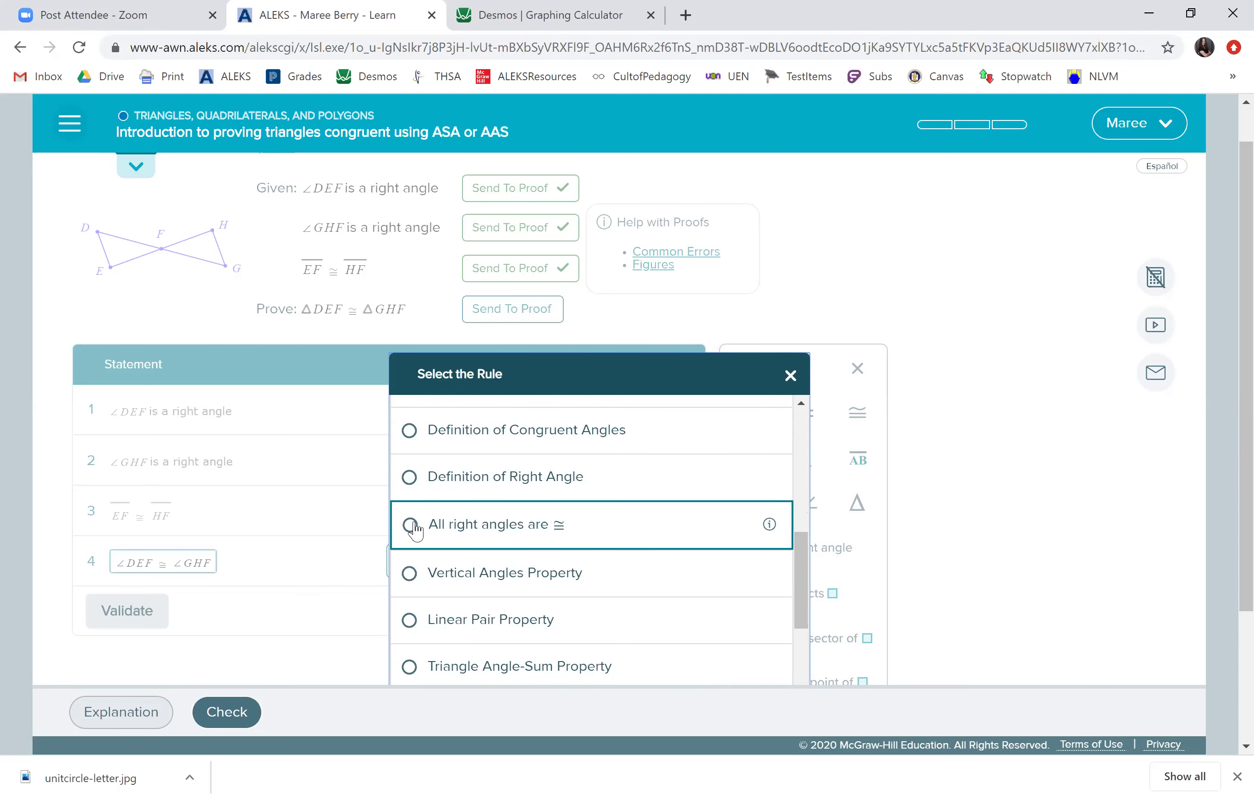
click(411, 531)
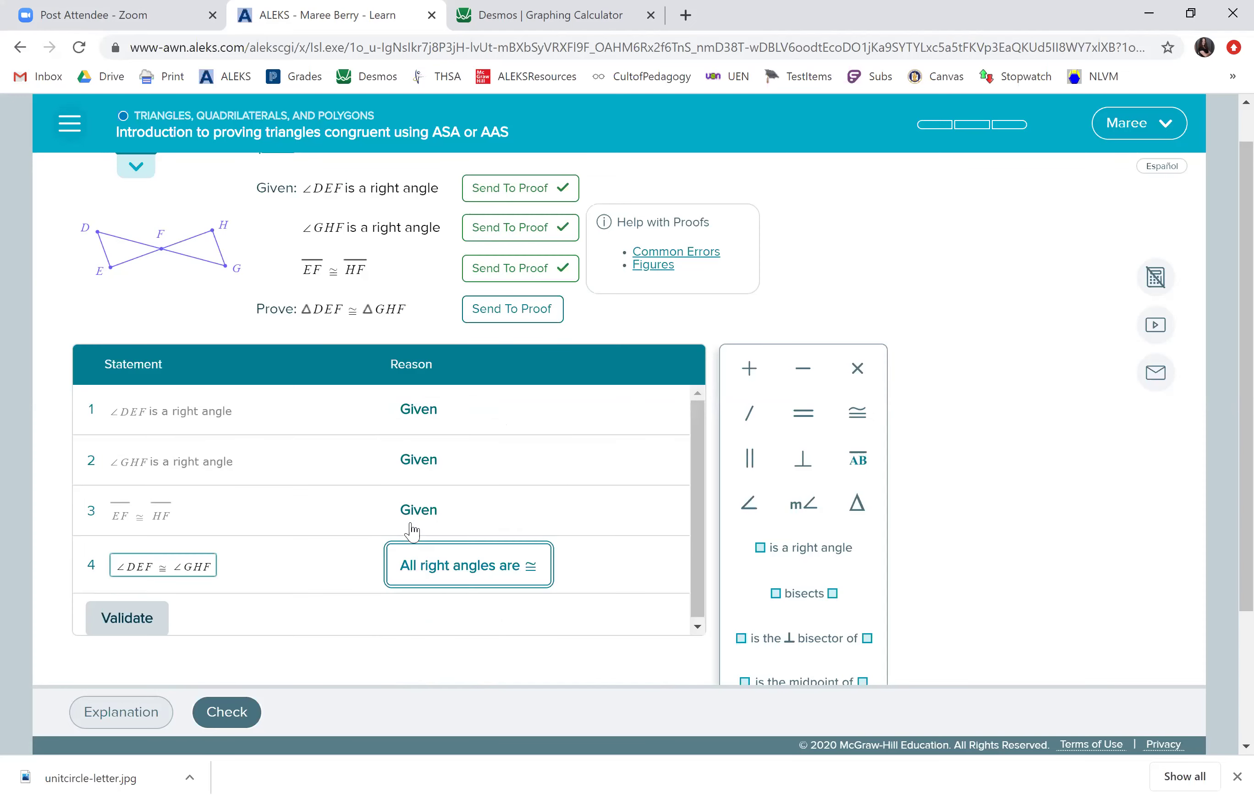
click(140, 620)
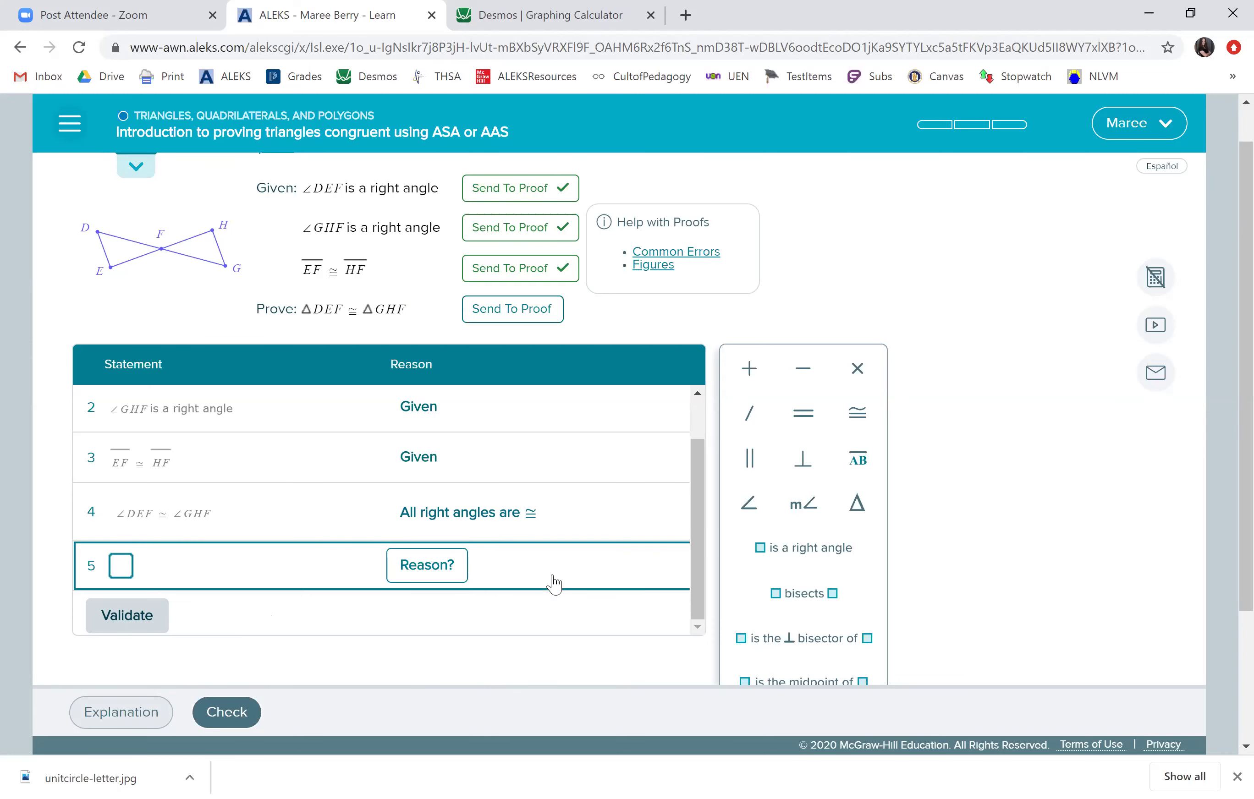
Enter ∠DFE ≅ ∠GFH as statement 5 of the proof.
click(754, 513)
text(DFE)
click(857, 413)
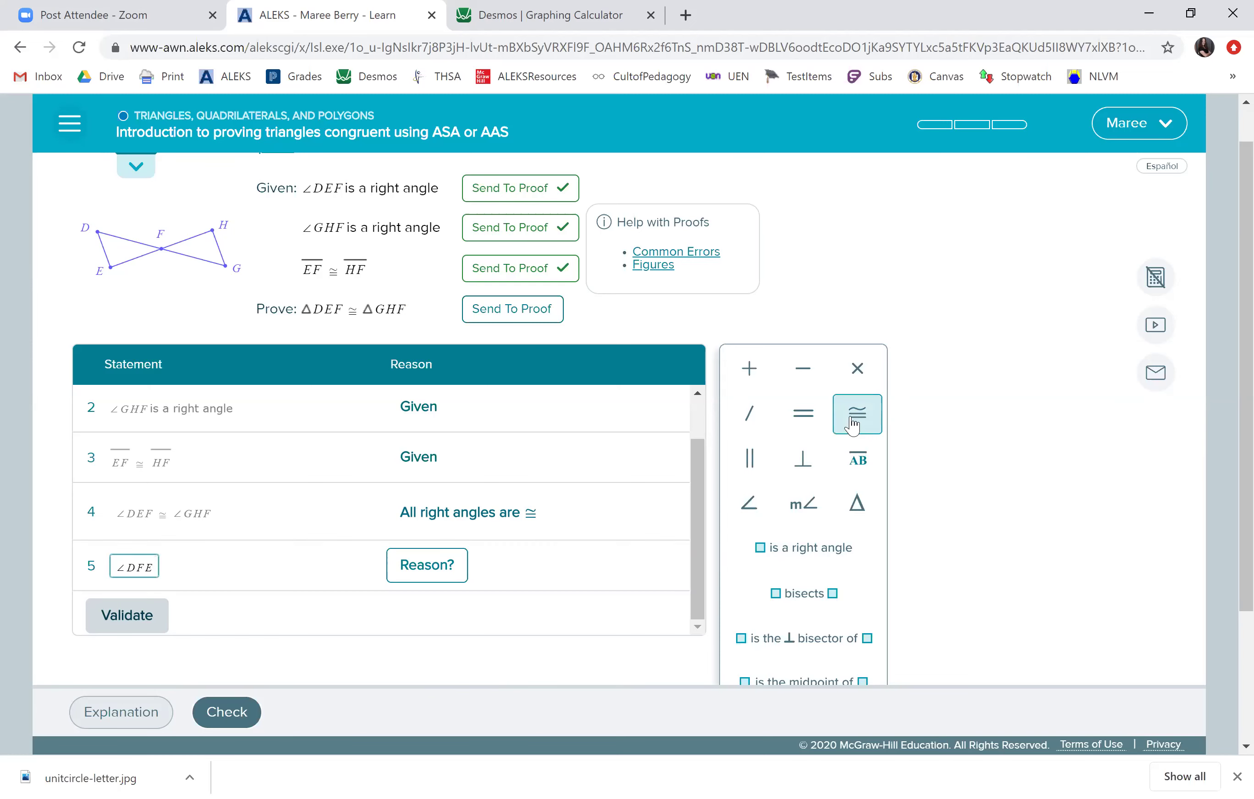
click(749, 504)
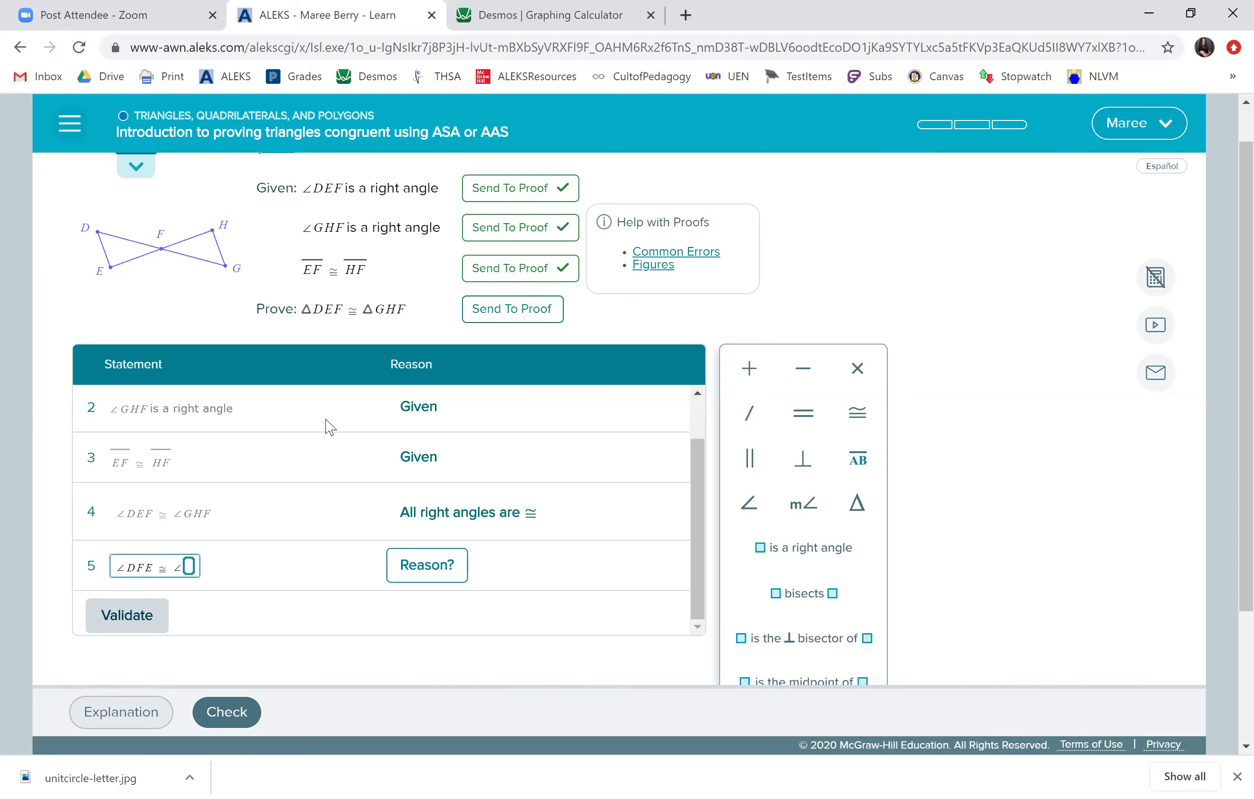
text(GFH)
Set the reason for statement 5 to Vertical Angles Property and validate the line.
click(430, 579)
scroll(547, 573, down, 4)
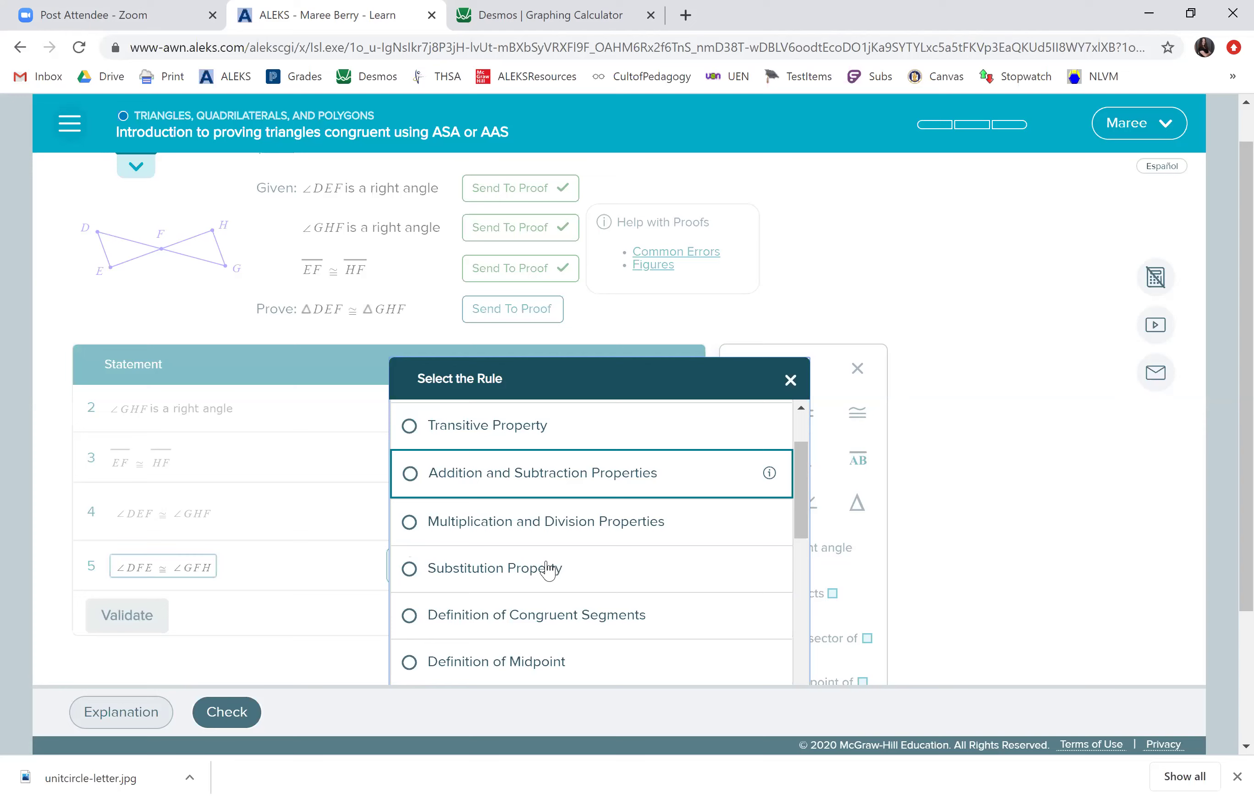
scroll(548, 569, down, 4)
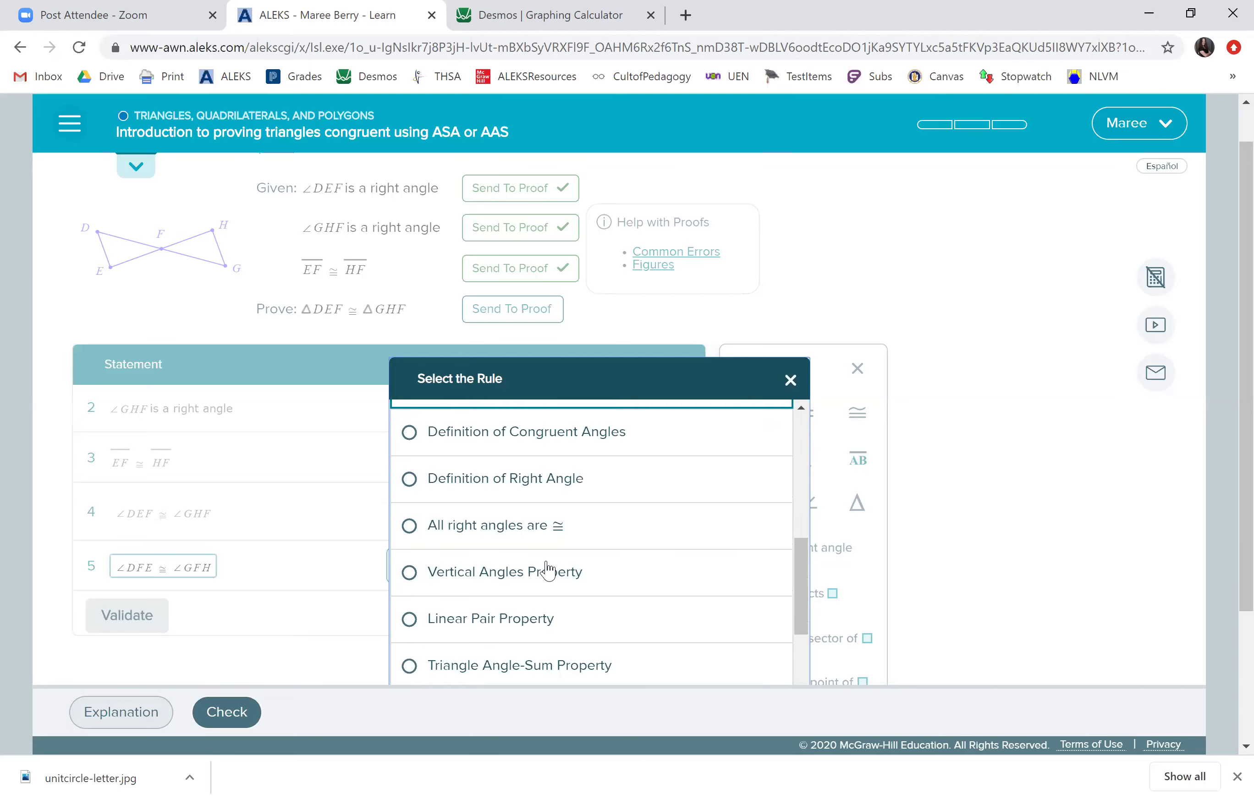
click(410, 573)
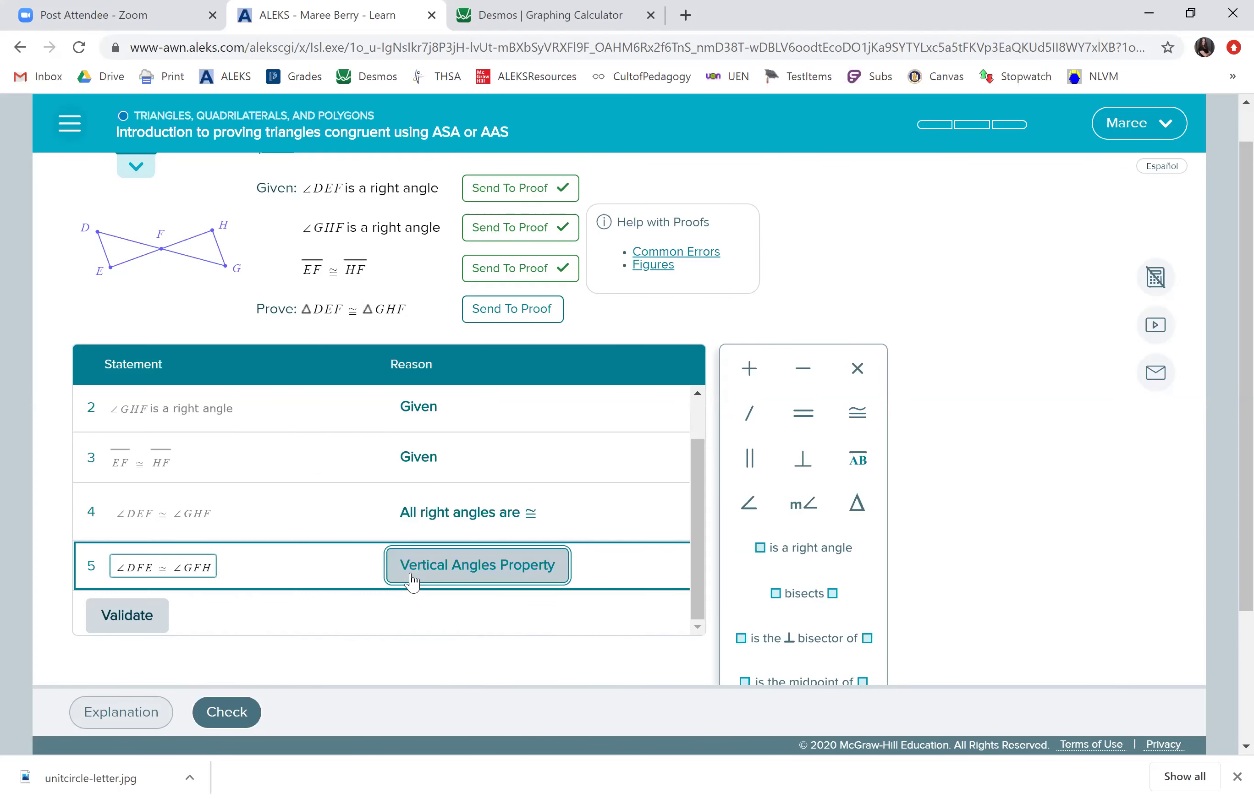
click(141, 623)
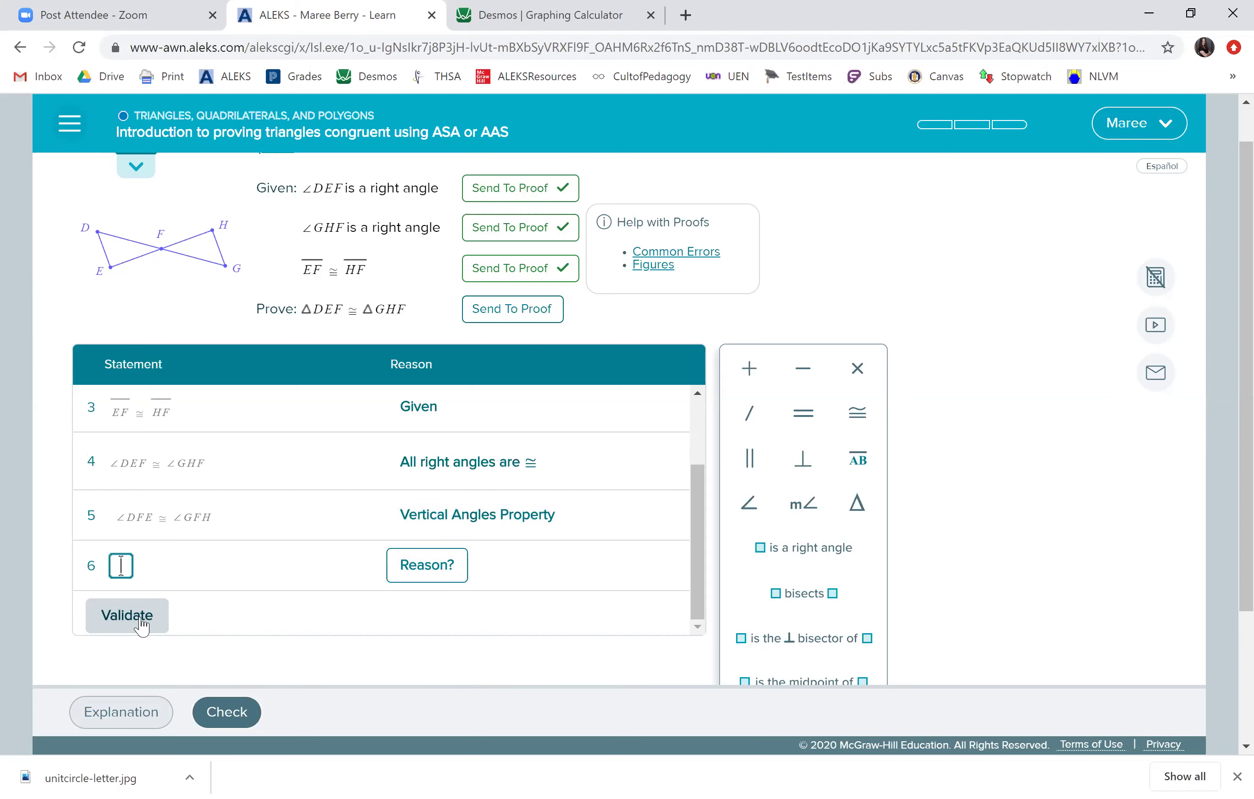
Send the statement to prove, △DEF ≅ △GHF, to the proof.
click(495, 311)
scroll(263, 542, up, 3)
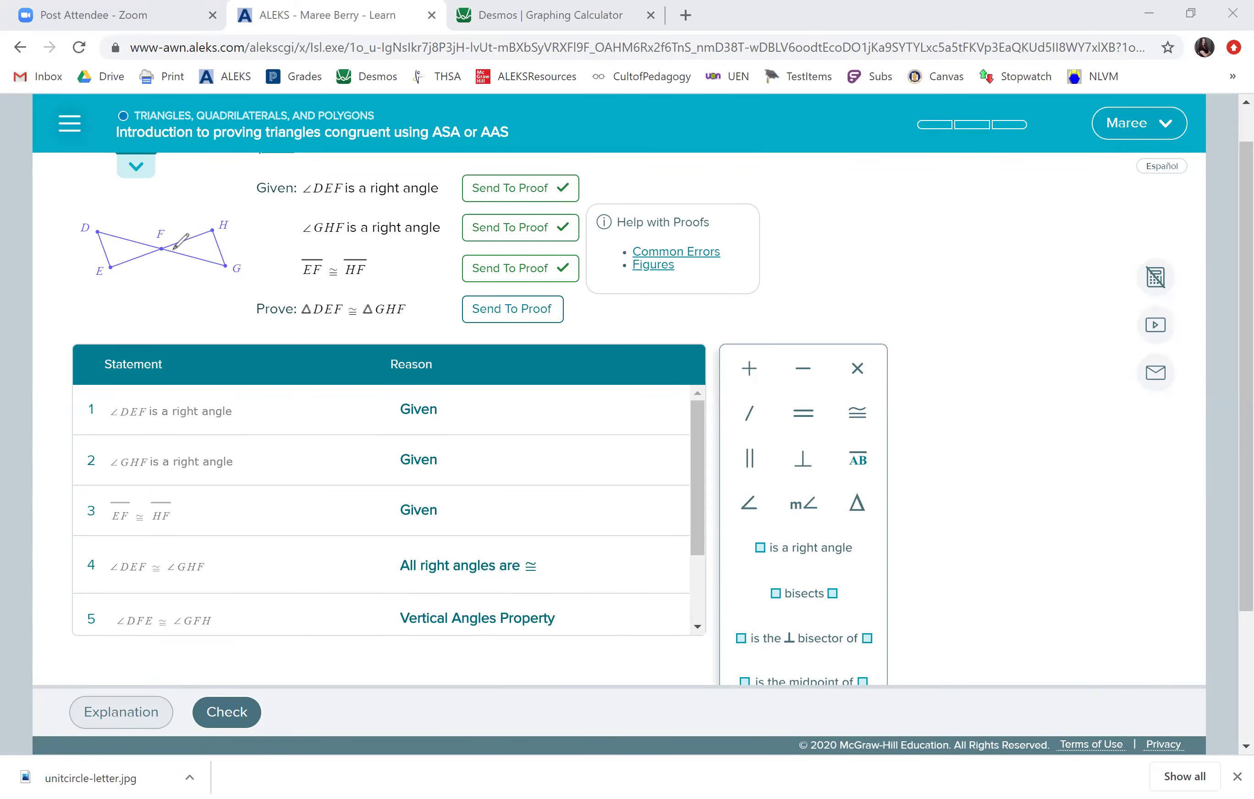
Mark the angles at E, H and F and the sides EF and HF on the figure with temporary annotations.
drag(95, 251, 125, 273)
drag(200, 220, 228, 237)
mouse_move(151, 233)
mouse_down()
mouse_move(154, 259)
mouse_move(183, 241)
mouse_up()
drag(128, 254, 139, 264)
drag(194, 226, 201, 238)
key(Escape)
Set the reason for △DEF ≅ △GHF to ASA Congruence Property and validate the line.
scroll(933, 96, down, 3)
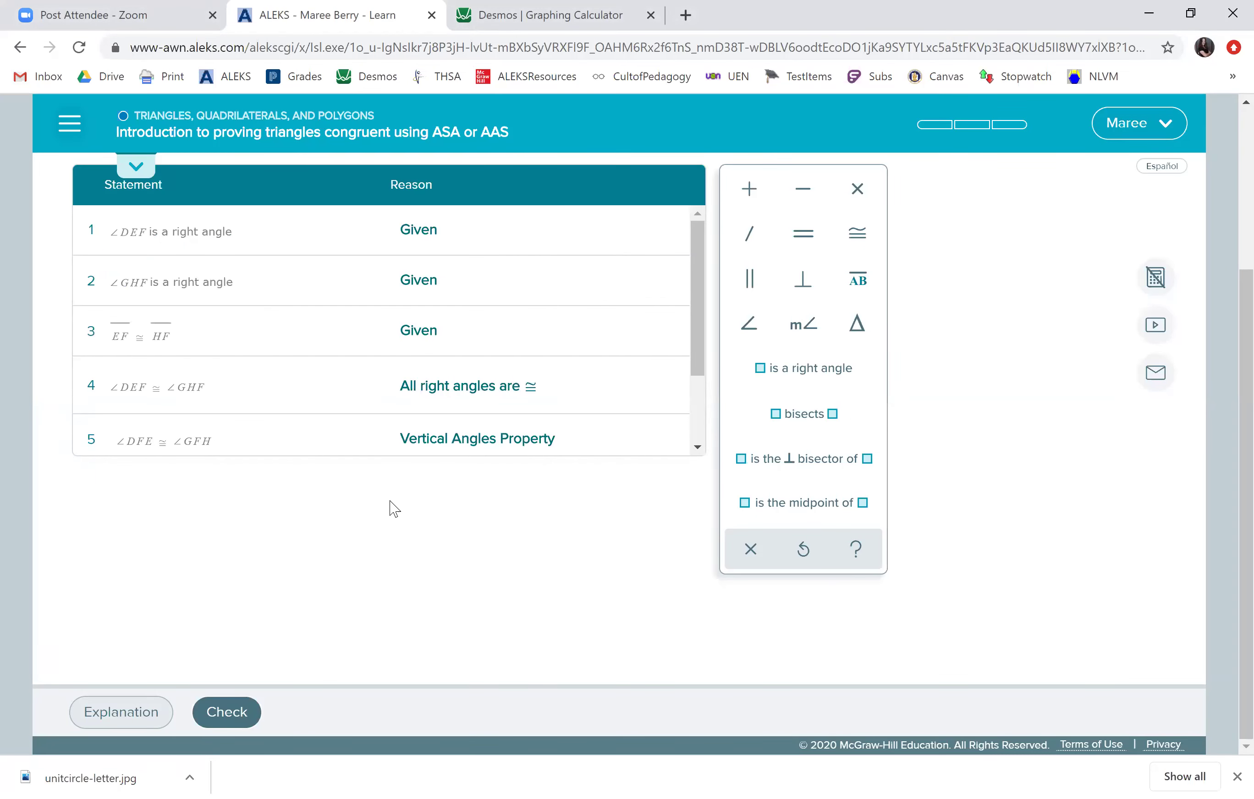
scroll(392, 509, up, 2)
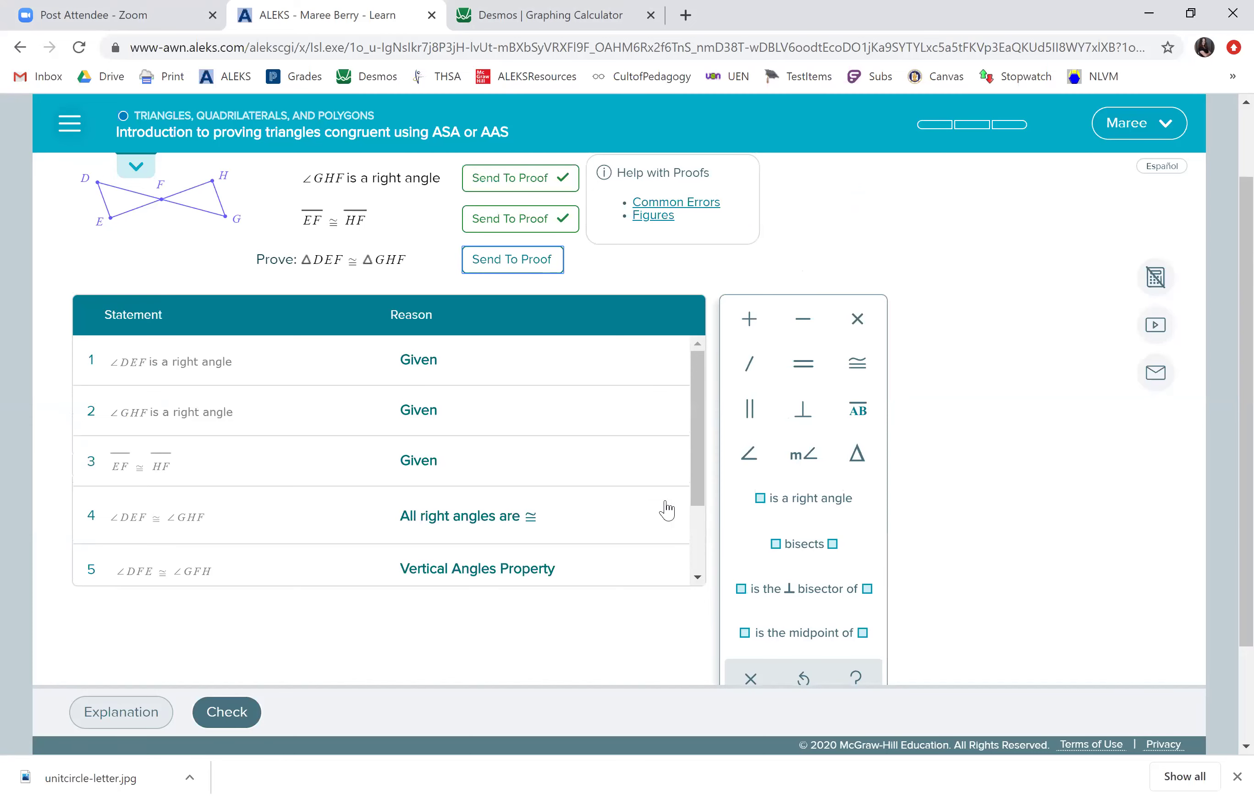
drag(698, 494, 701, 558)
scroll(684, 566, down, 2)
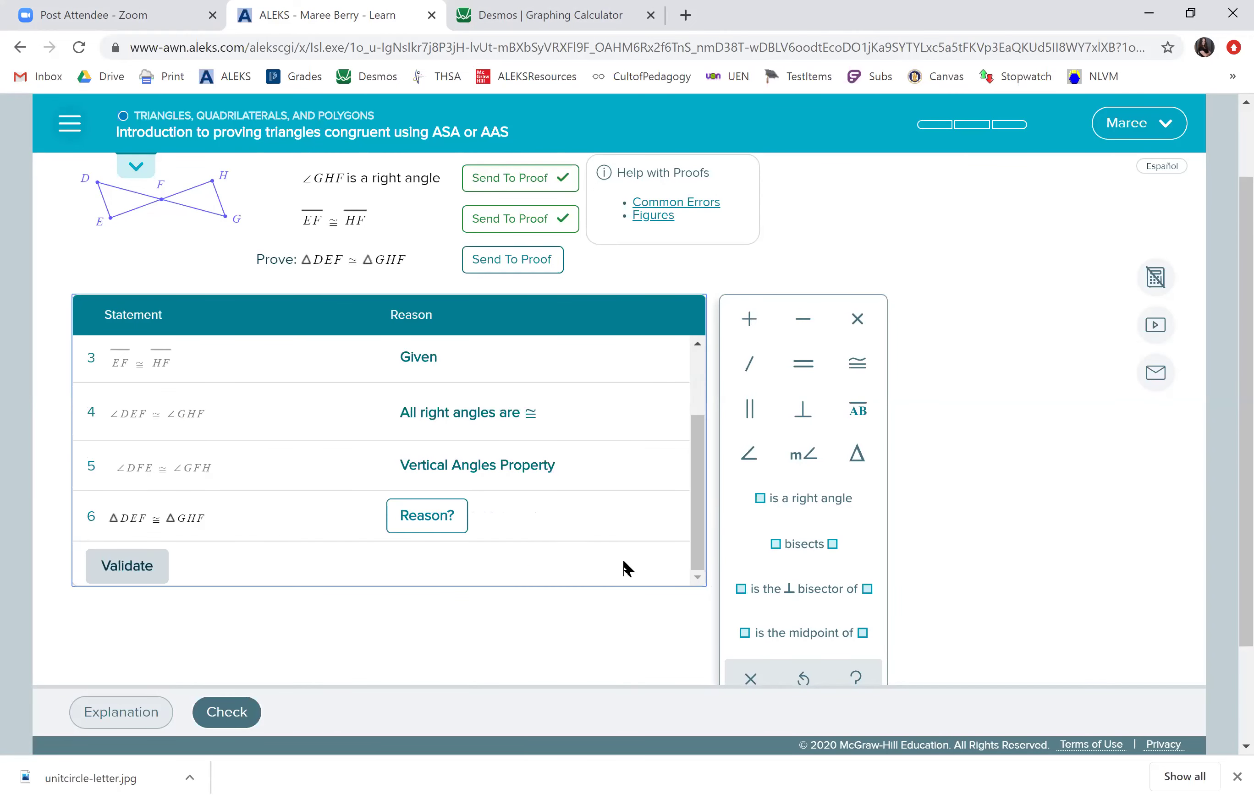
click(426, 518)
scroll(561, 520, down, 12)
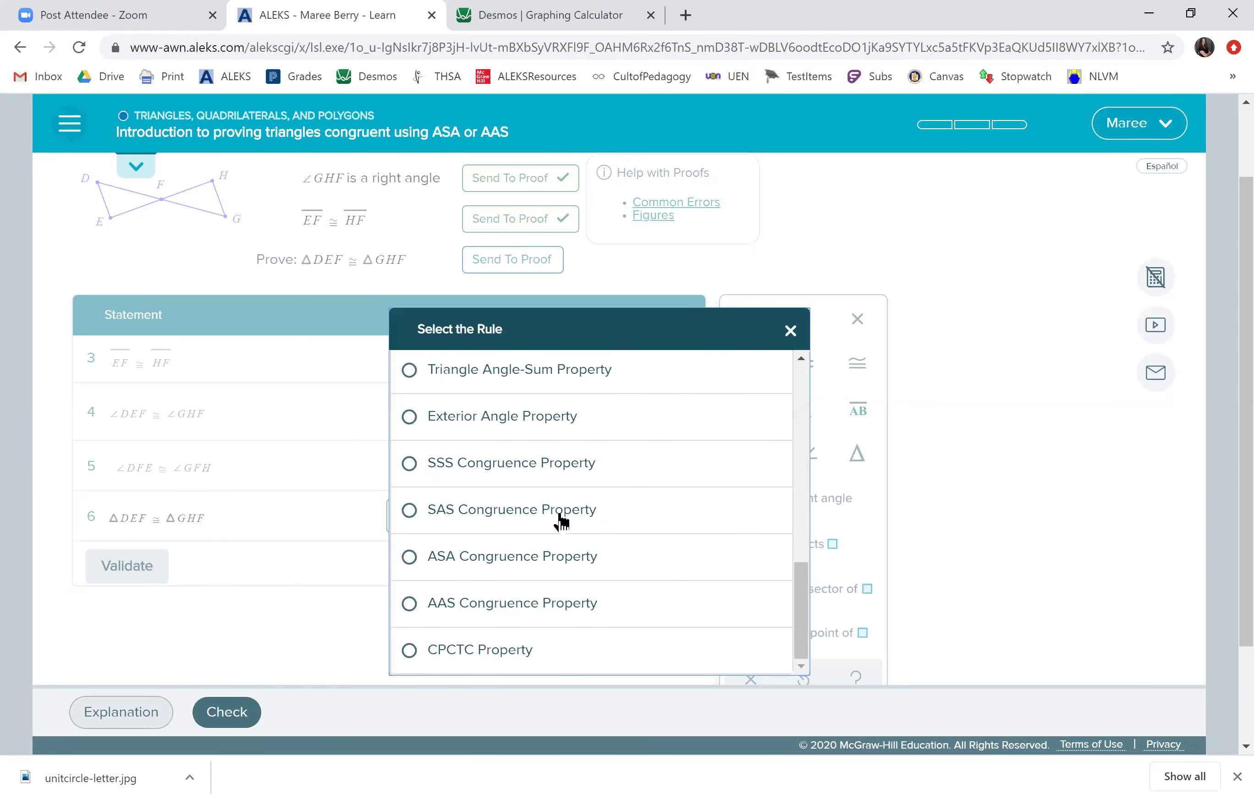
click(469, 566)
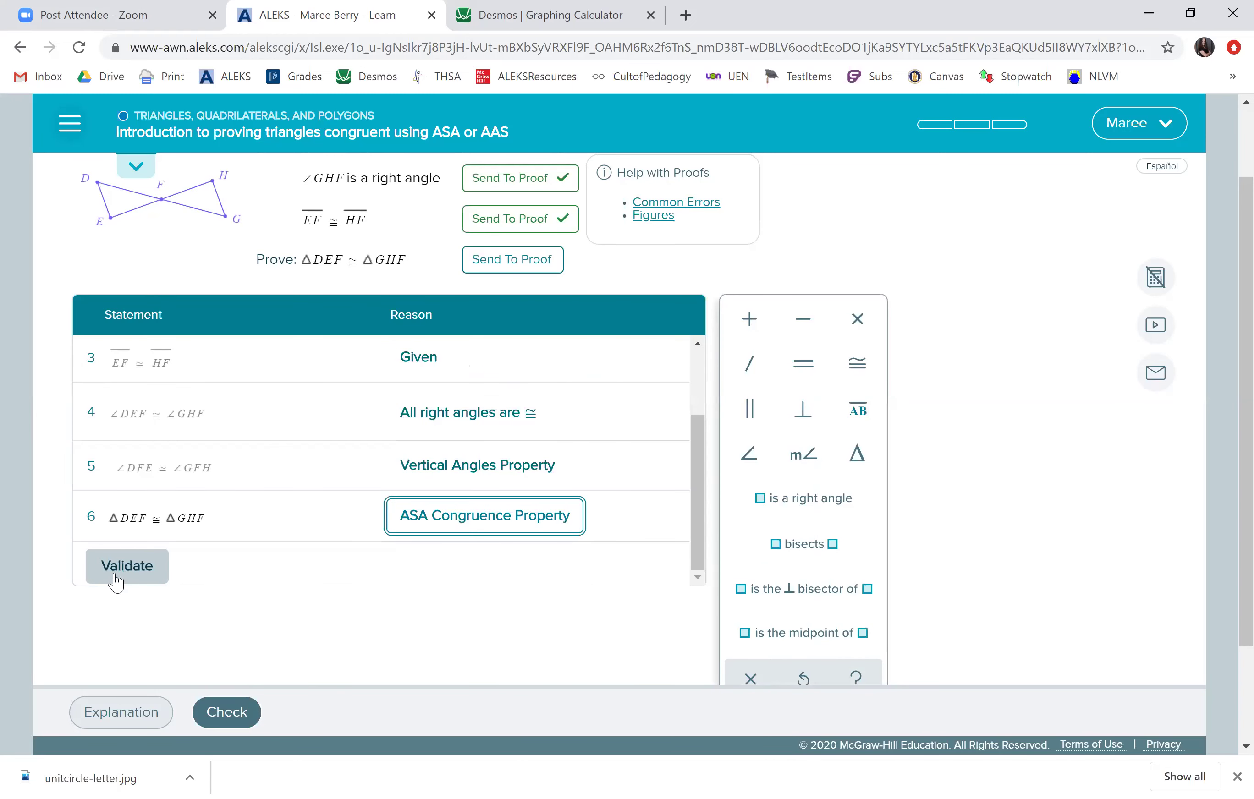
click(119, 576)
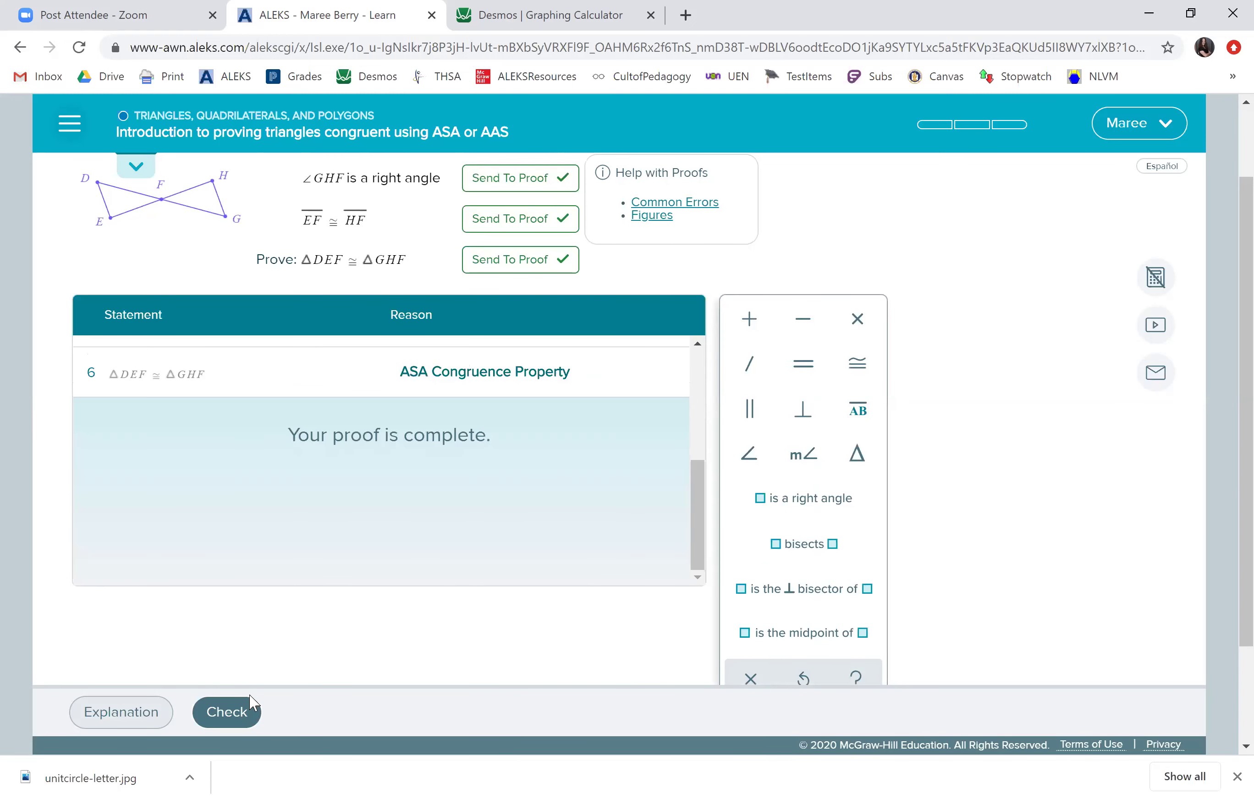
Submit the finished proof for checking and move on to the next problem.
click(230, 718)
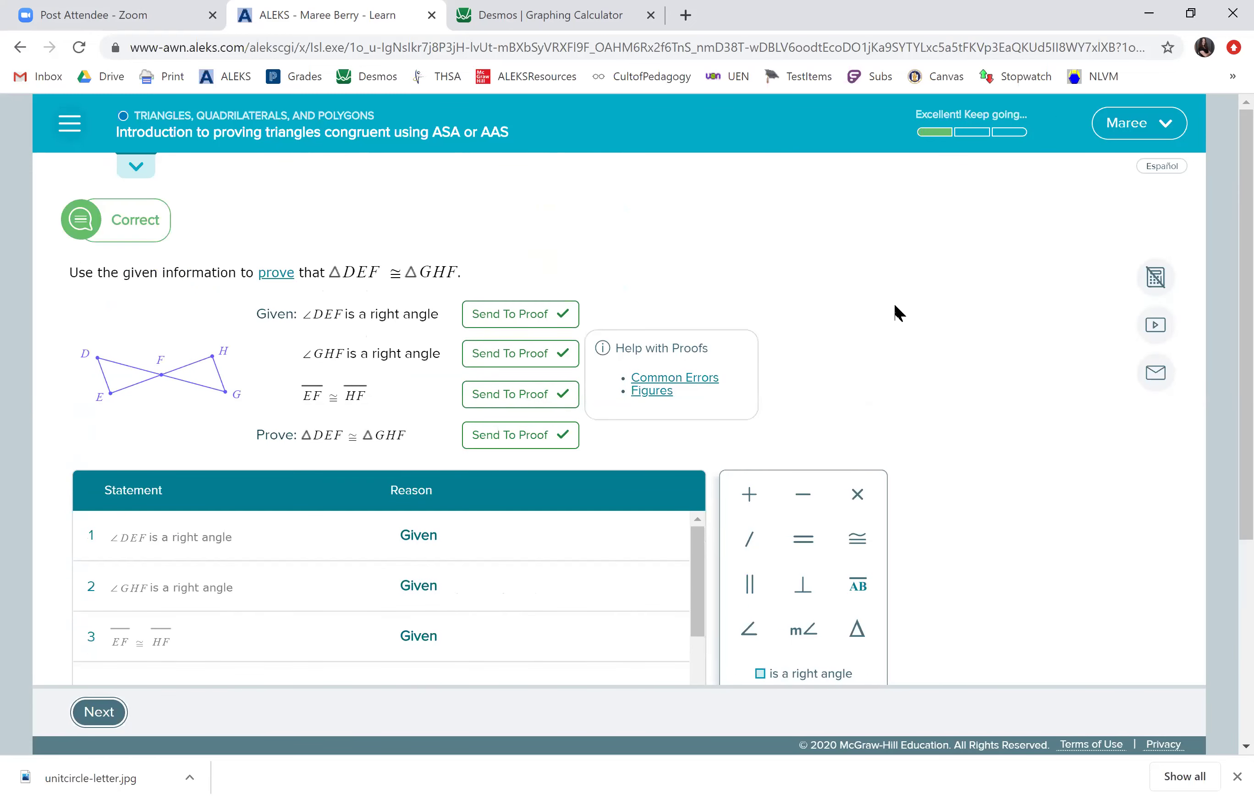
click(82, 716)
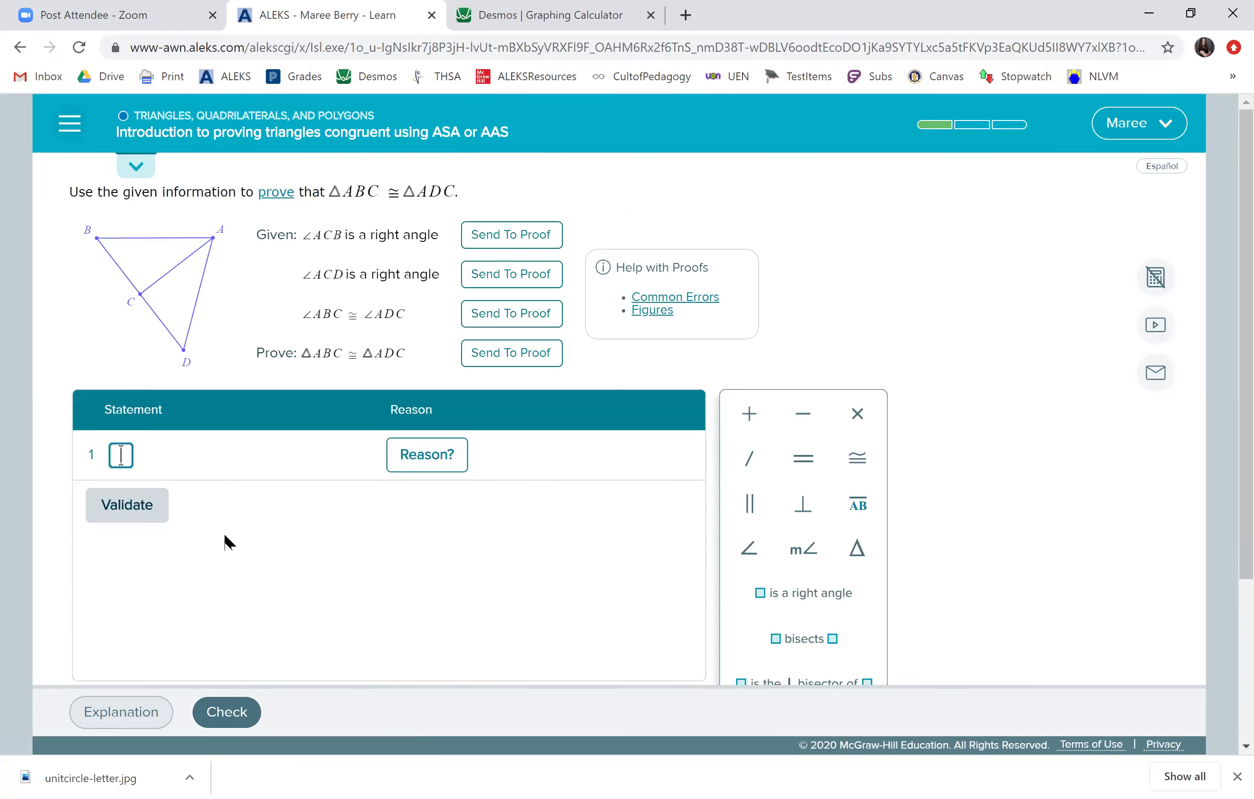
Send the given statements, ∠ACB is a right angle, ∠ACD is a right angle and ∠ABC ≅ ∠ADC, to the proof.
click(492, 237)
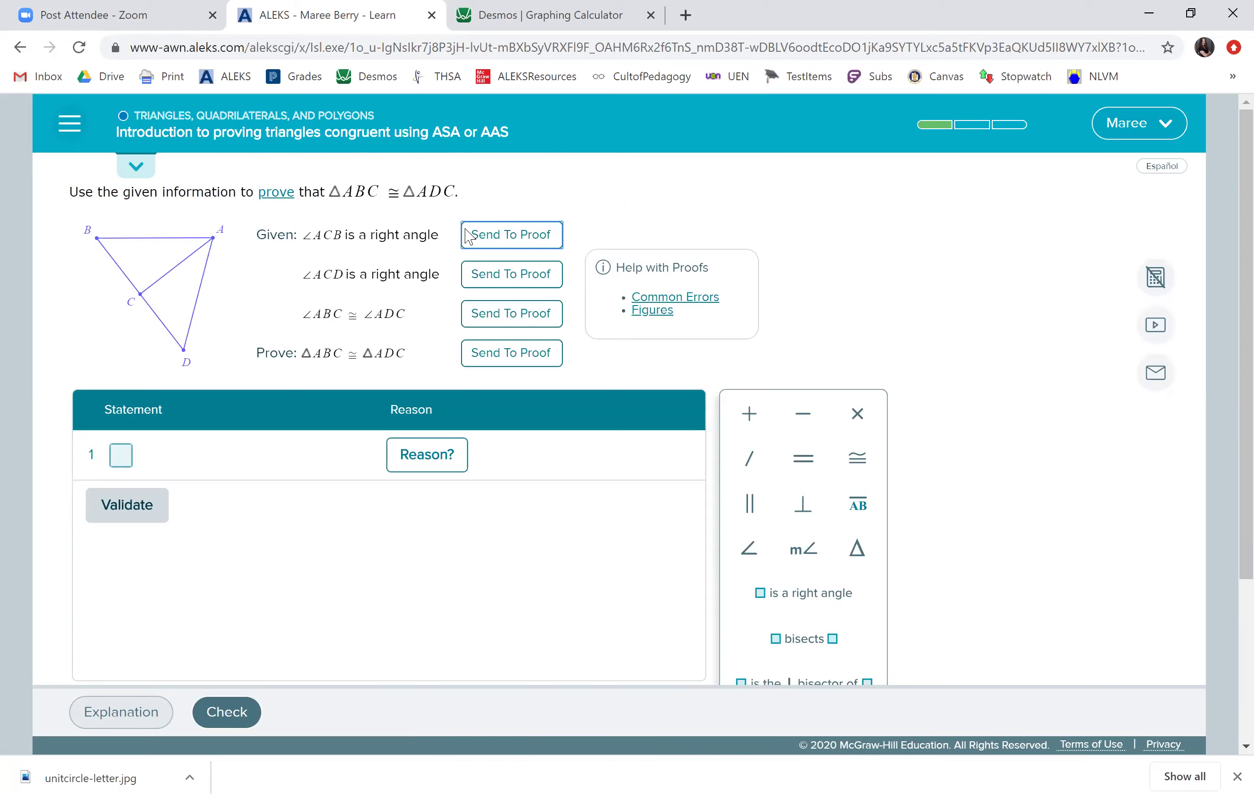
click(510, 279)
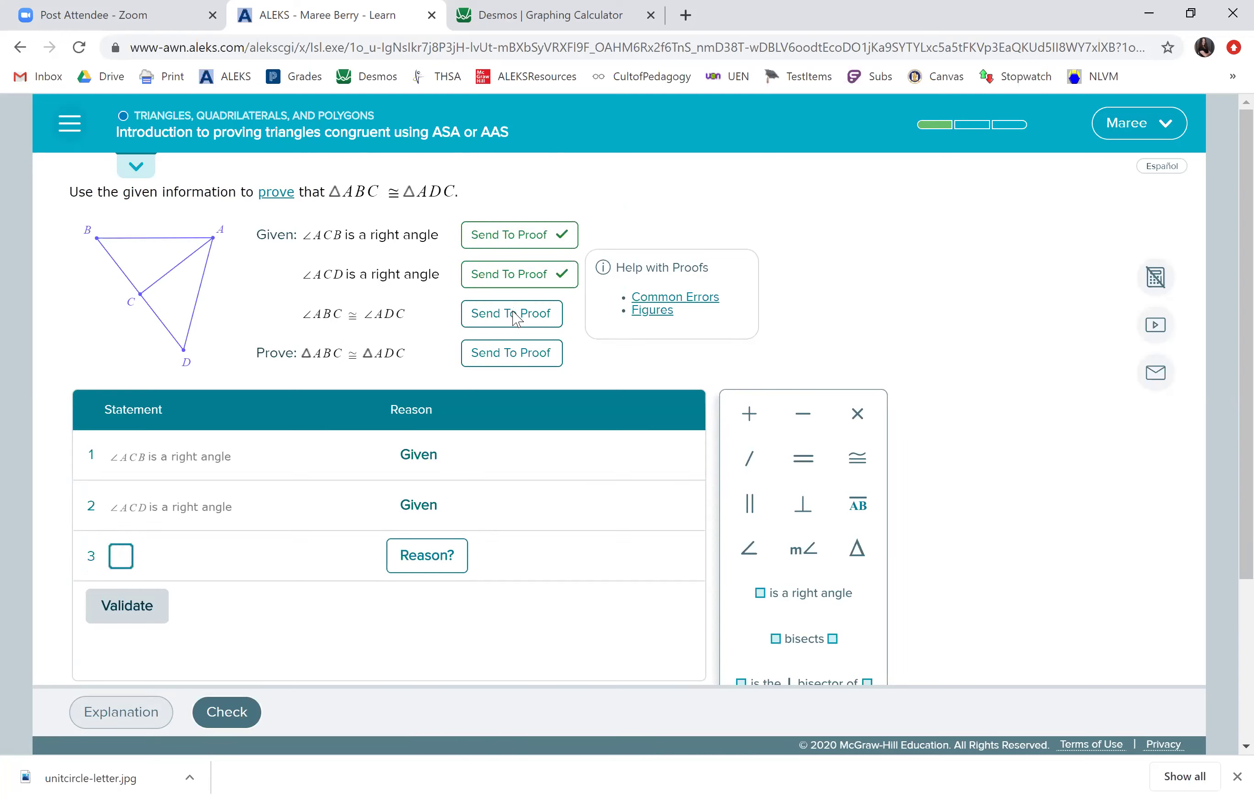
click(513, 316)
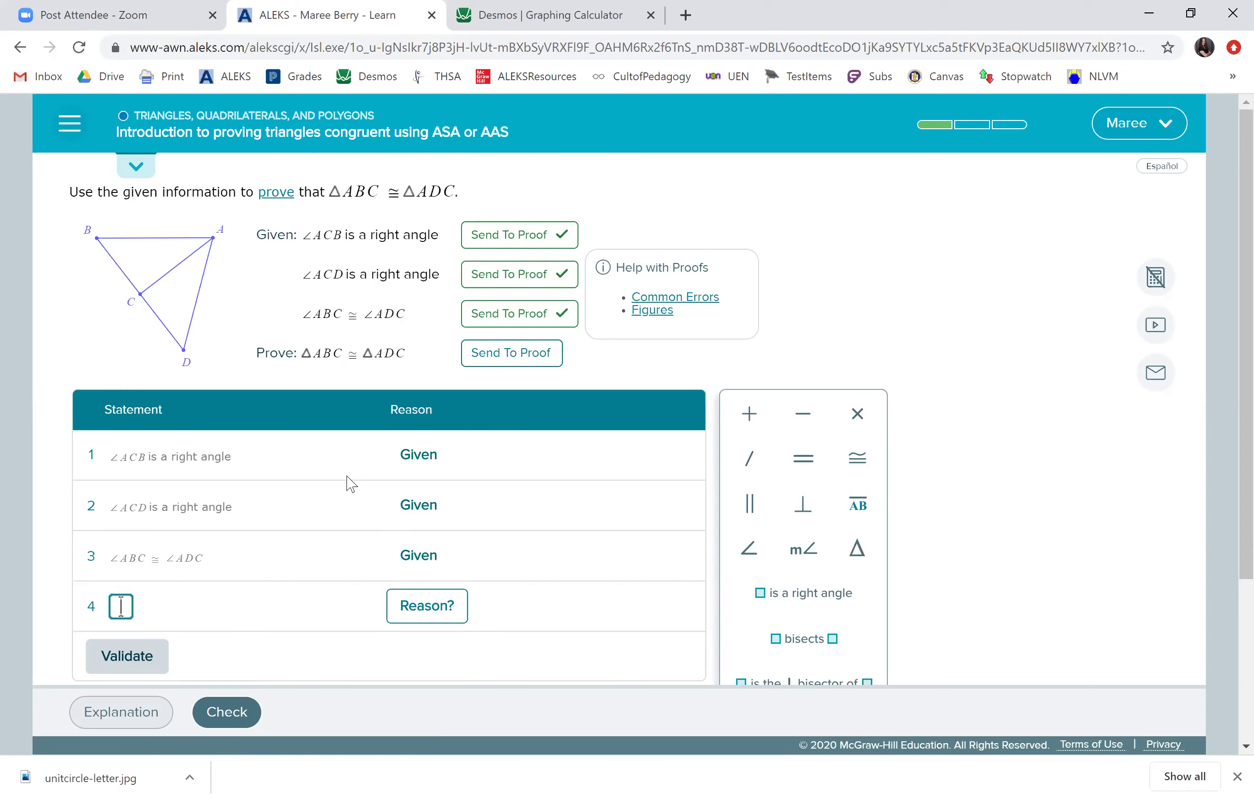
Enter ∠ACB ≅ ∠ACD as statement 4 of the proof.
text(<)
text(ACB)
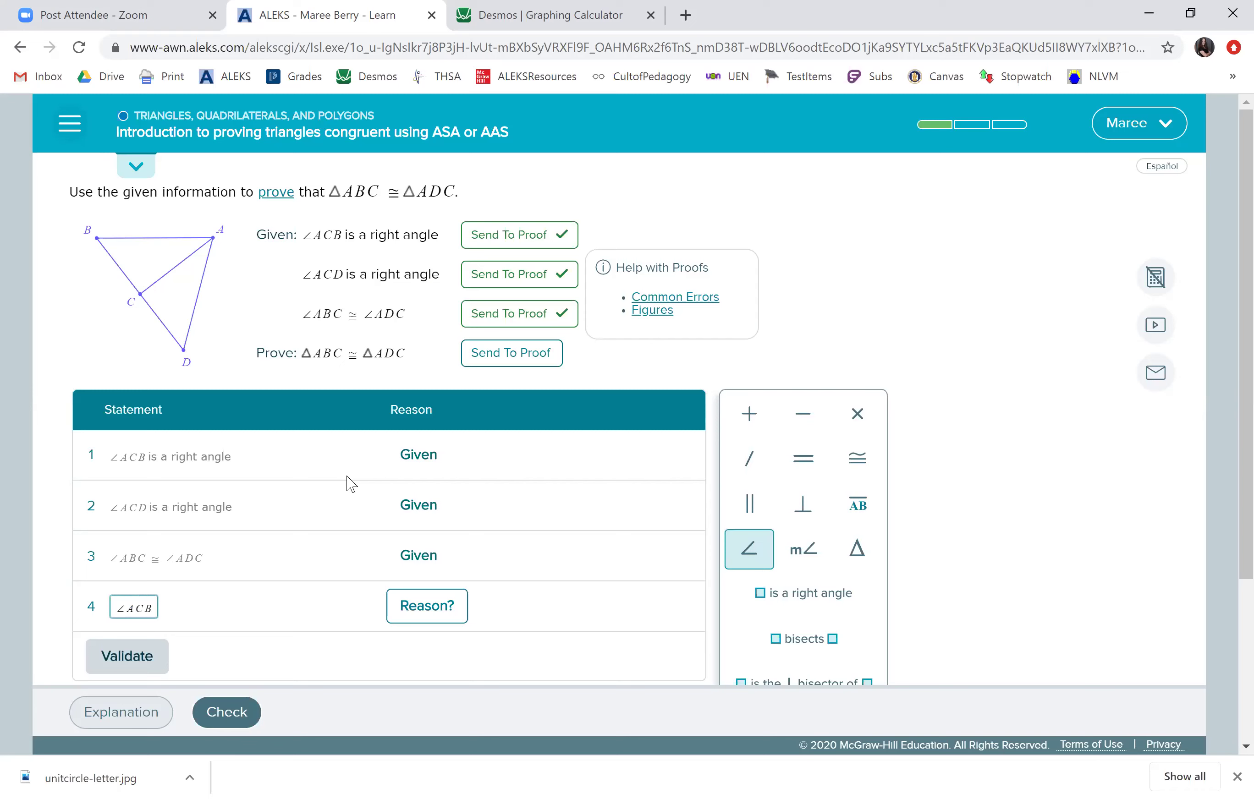
key(shift+grave)
key(shift+comma)
text(ACD)
Set the reason for ∠ACB ≅ ∠ACD to "All right angles are ≅" and validate the line.
click(423, 606)
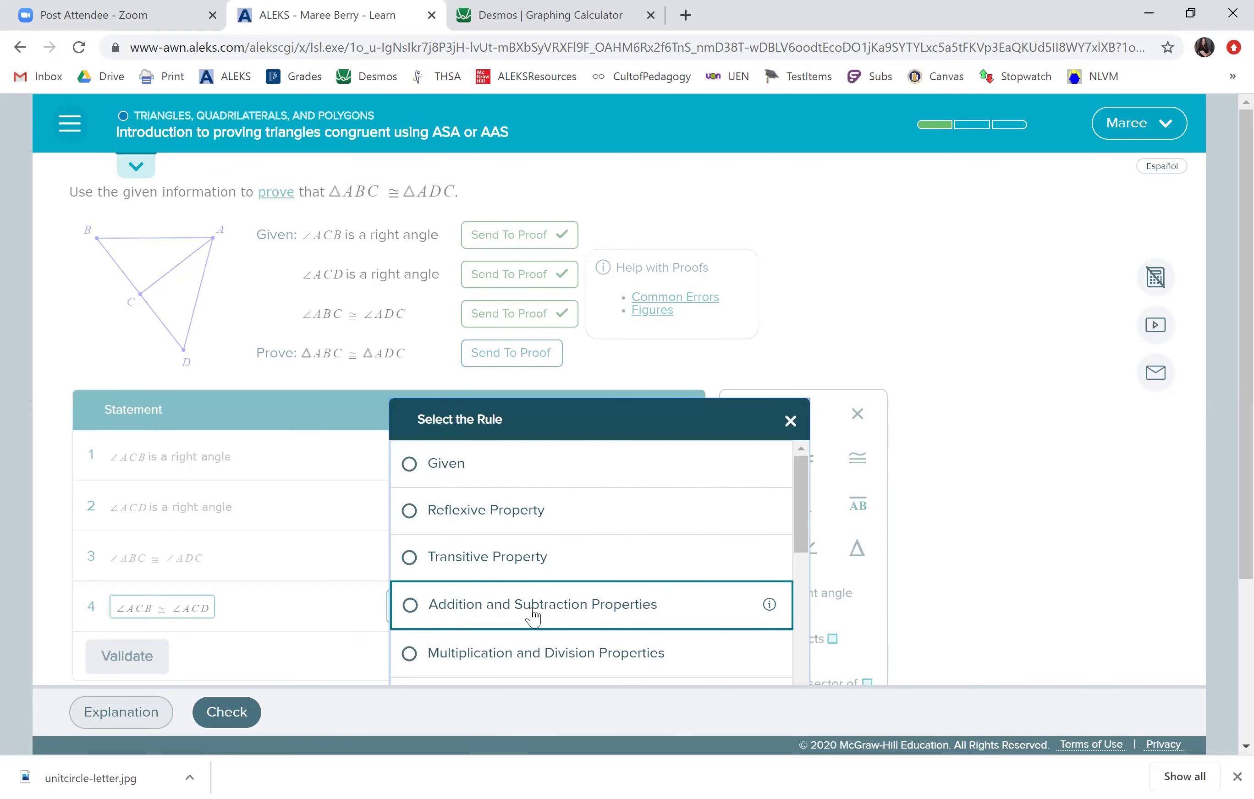
scroll(532, 613, down, 5)
scroll(532, 615, down, 1)
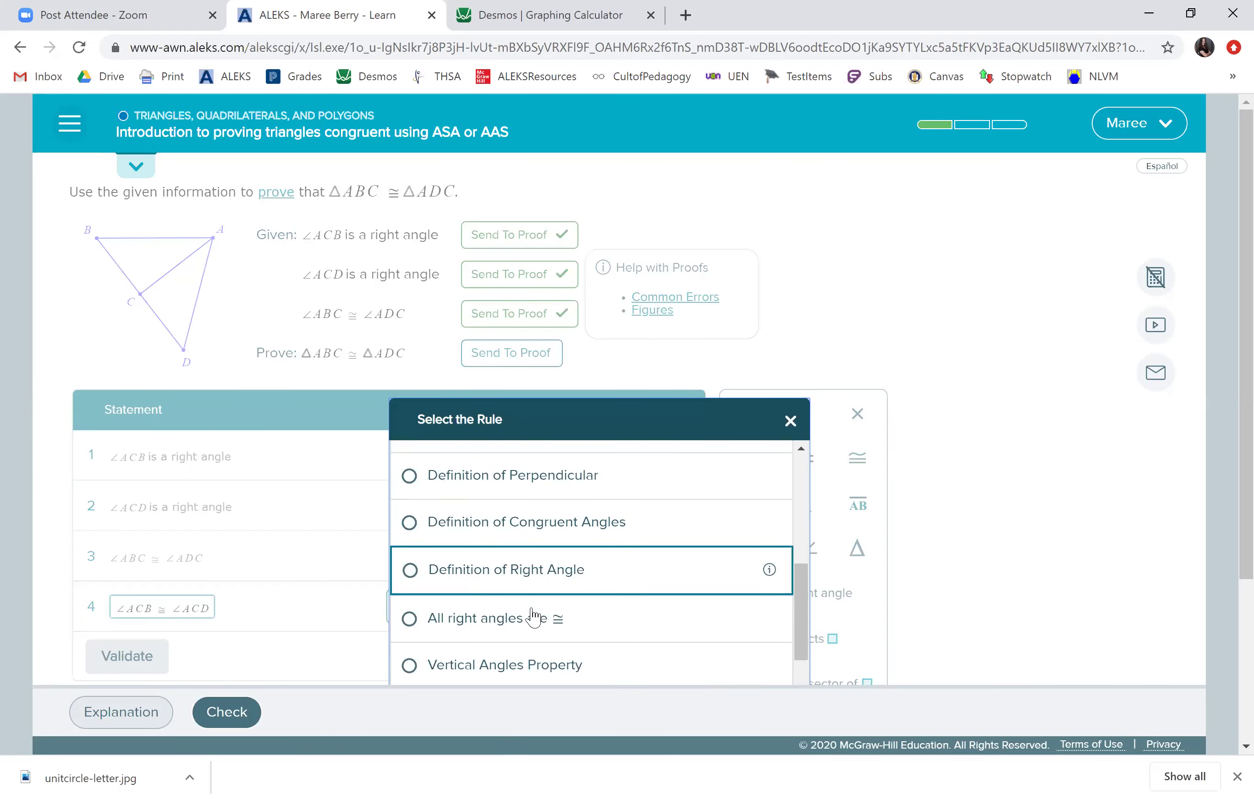
click(412, 602)
click(145, 676)
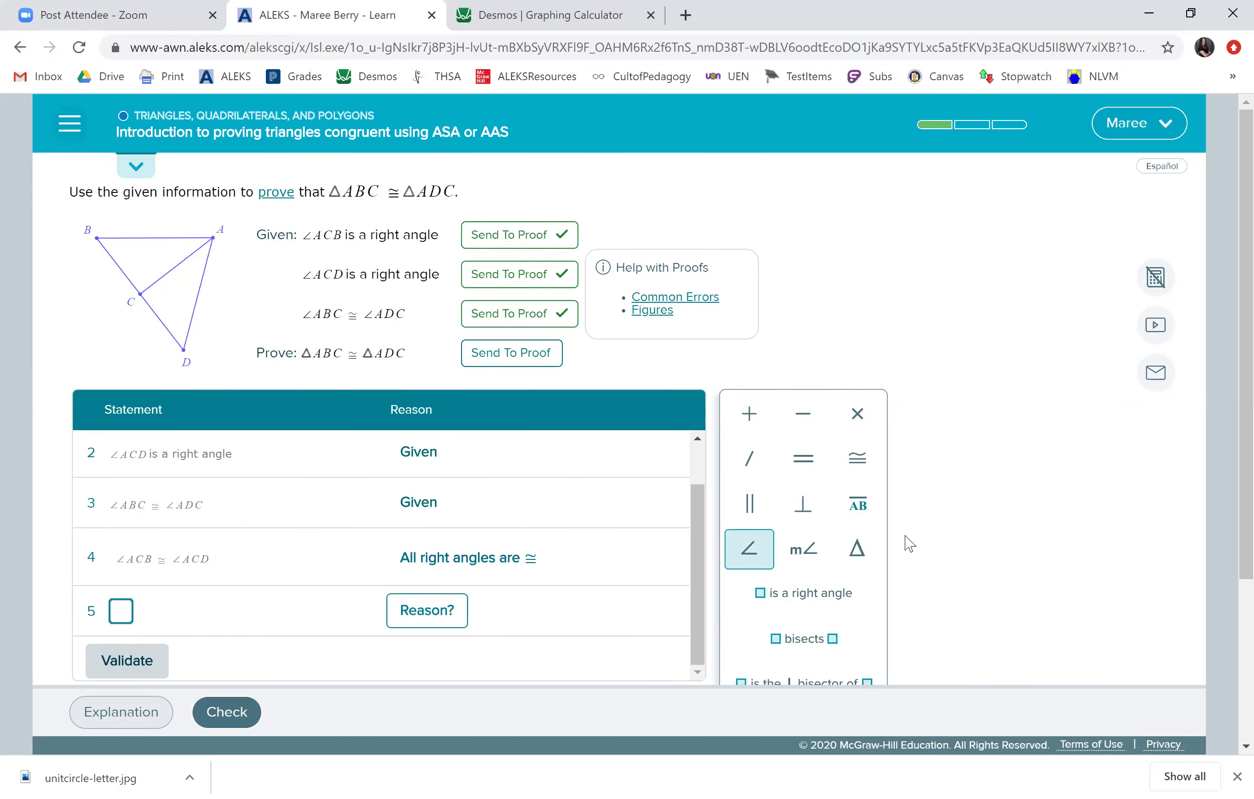
Enter segment AC ≅ segment AC as statement 5 of the proof, with a segment bar over each side.
click(858, 506)
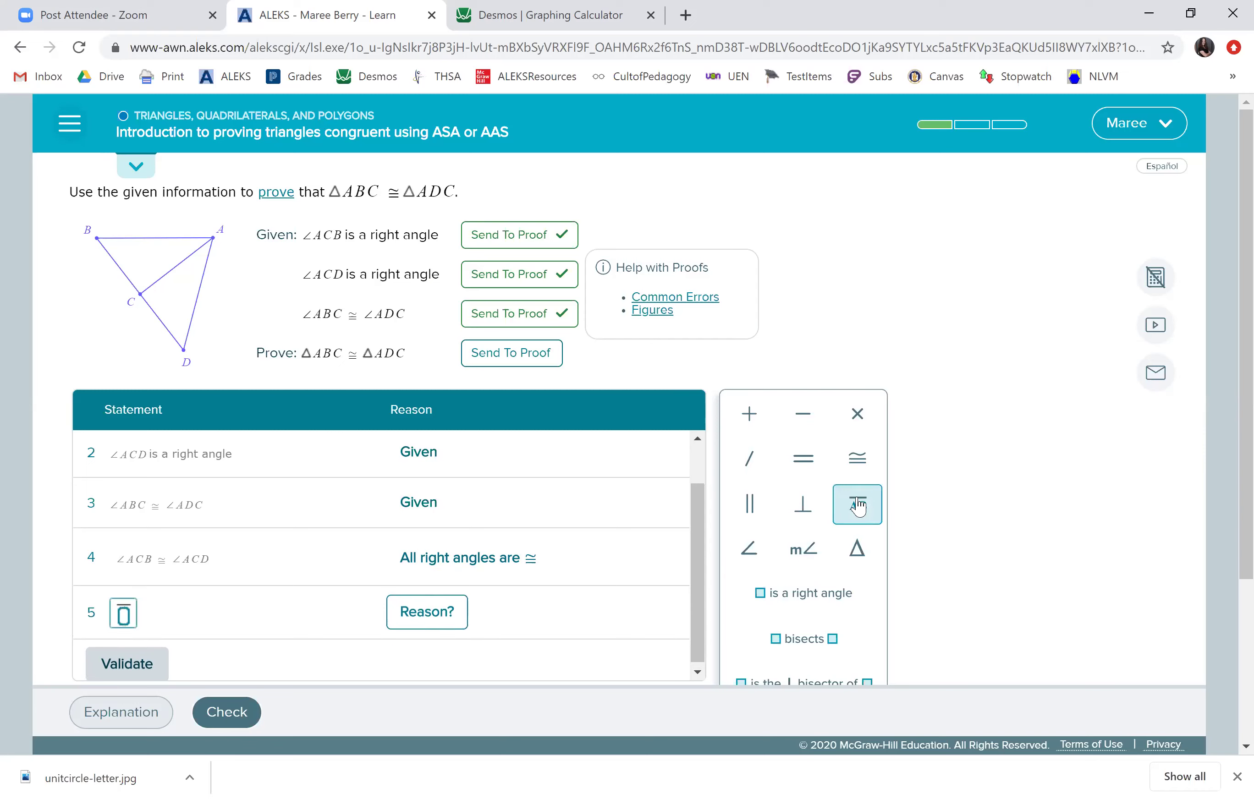
text(AC)
click(866, 466)
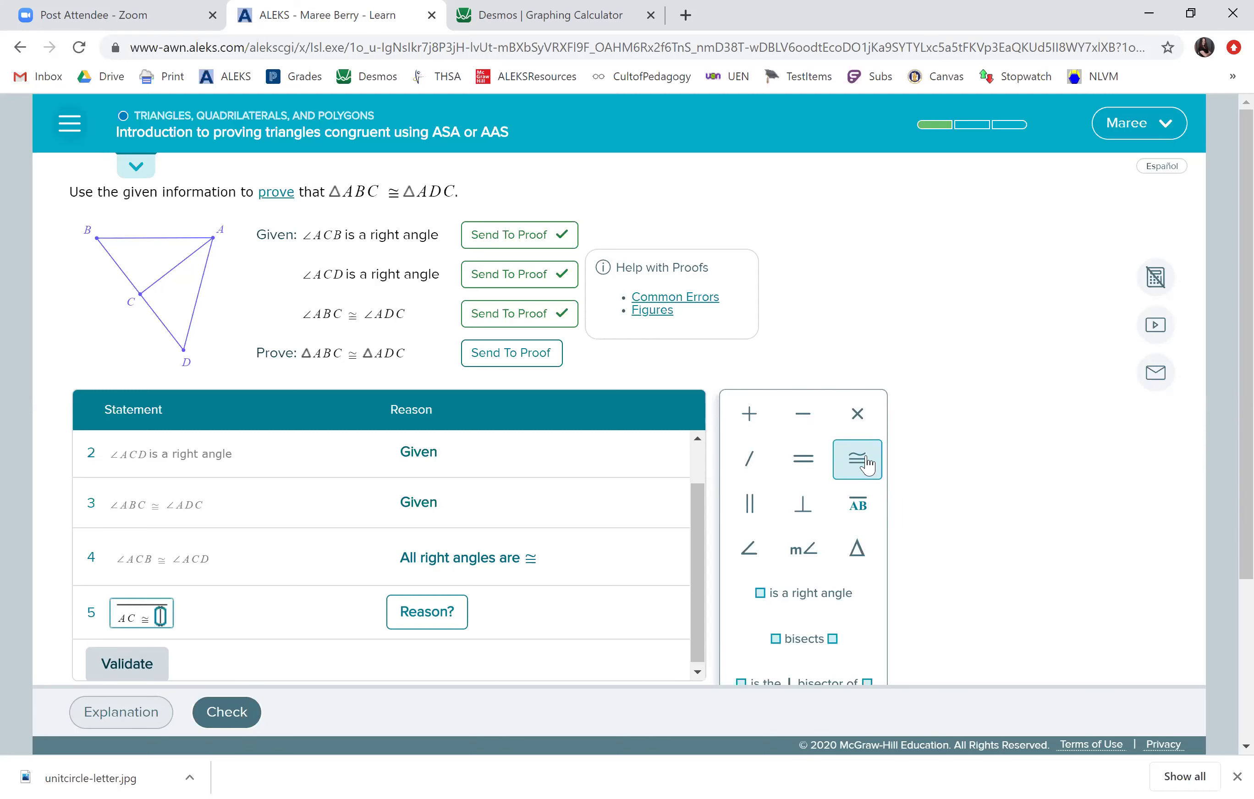
key(BackSpace)
click(866, 465)
click(860, 508)
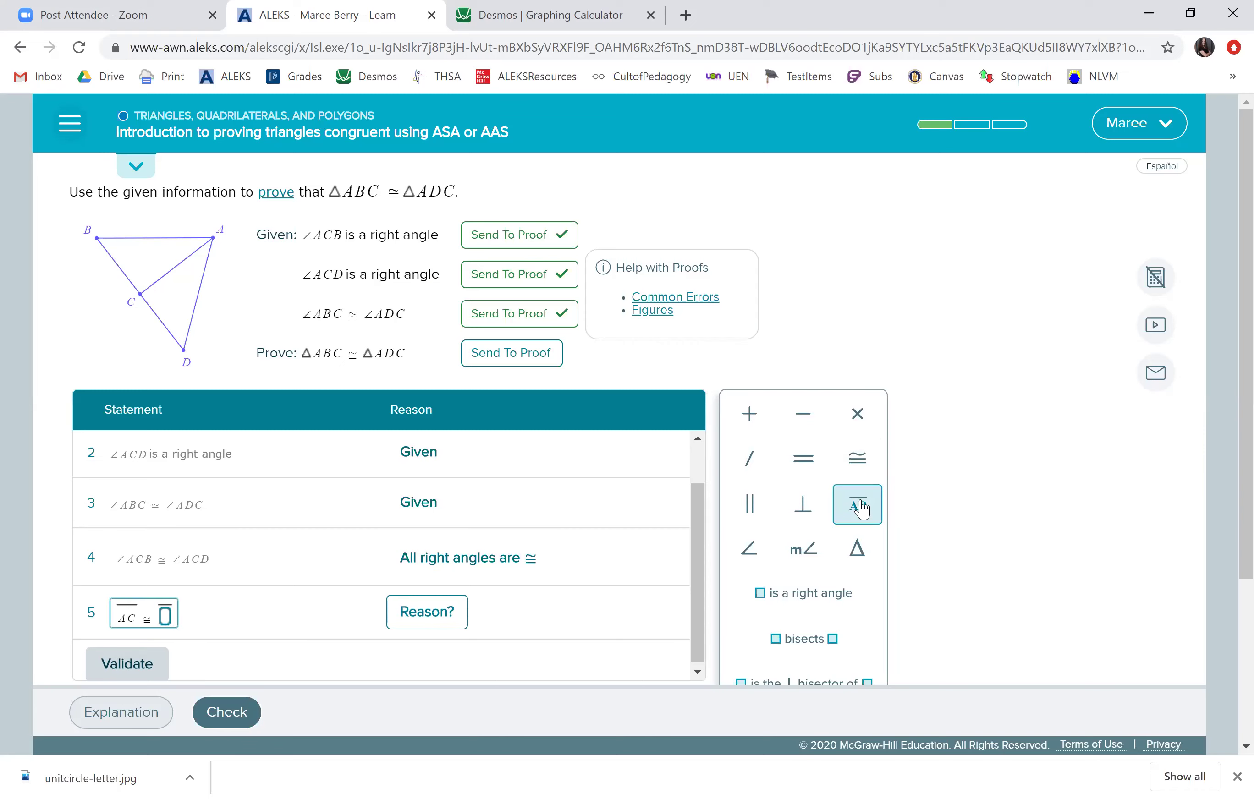
text(AC)
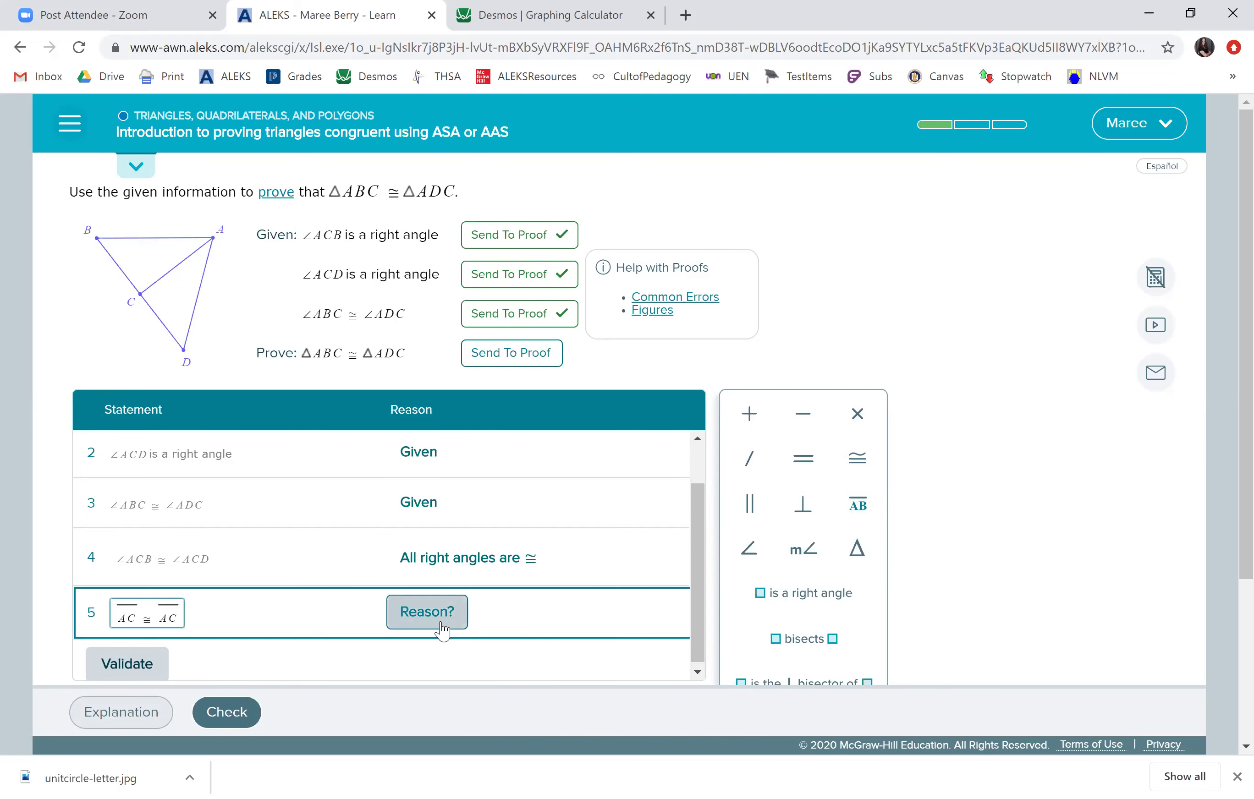
Justify segment AC ≅ segment AC with the validated Reflexive Property and send the prove statement △ABC ≅ △ADC to the proof.
click(441, 629)
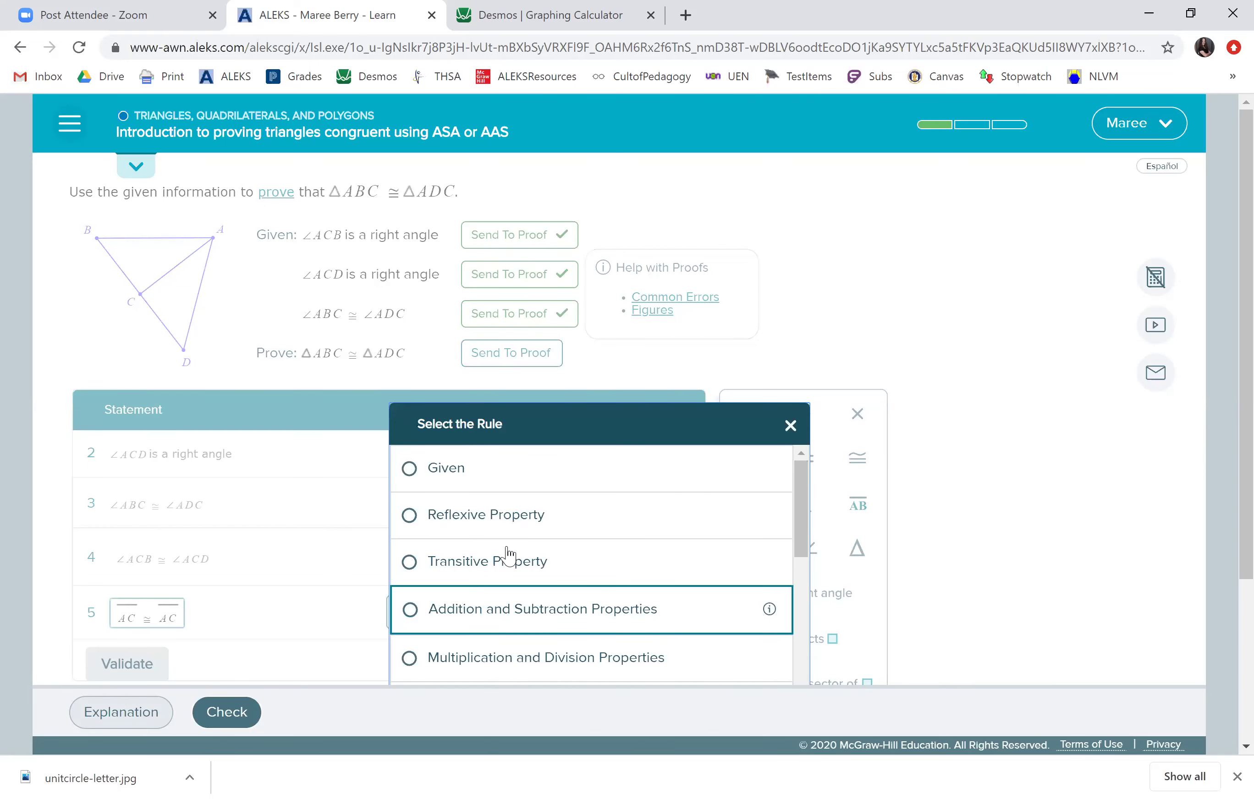
click(490, 520)
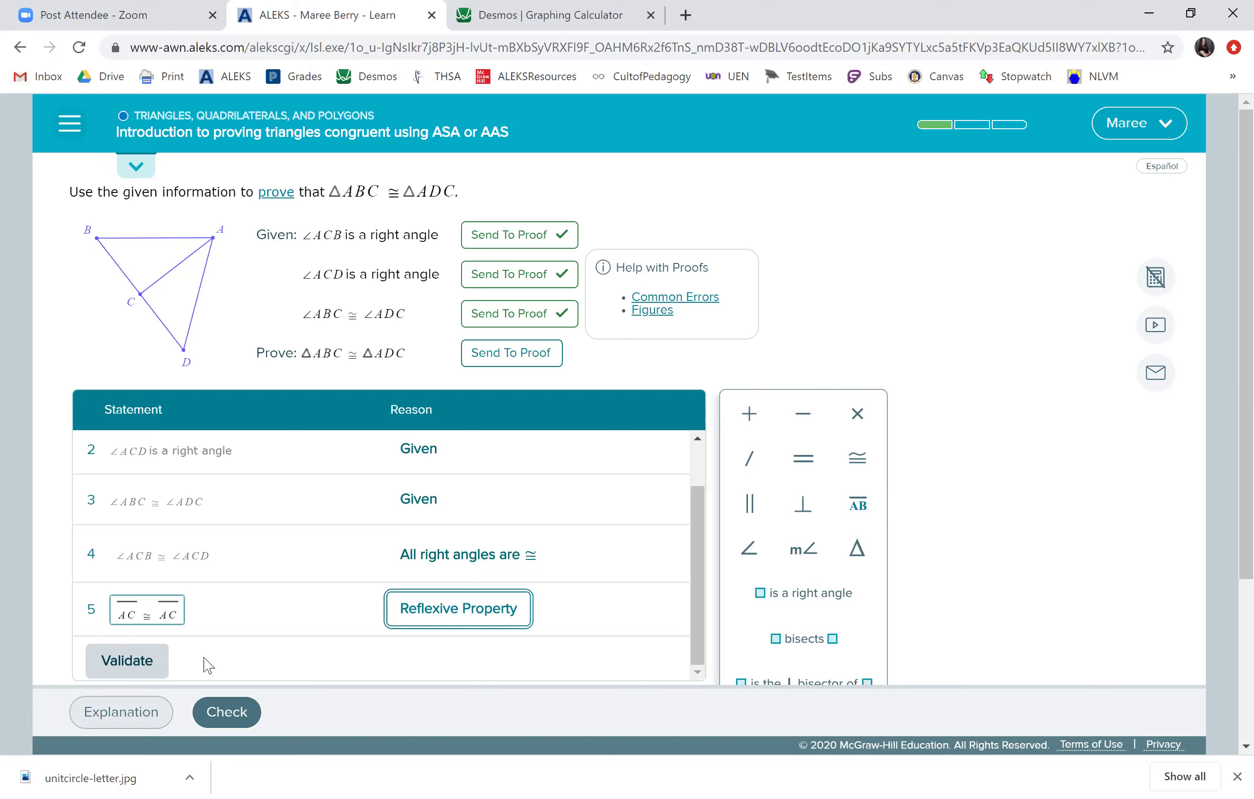
click(134, 673)
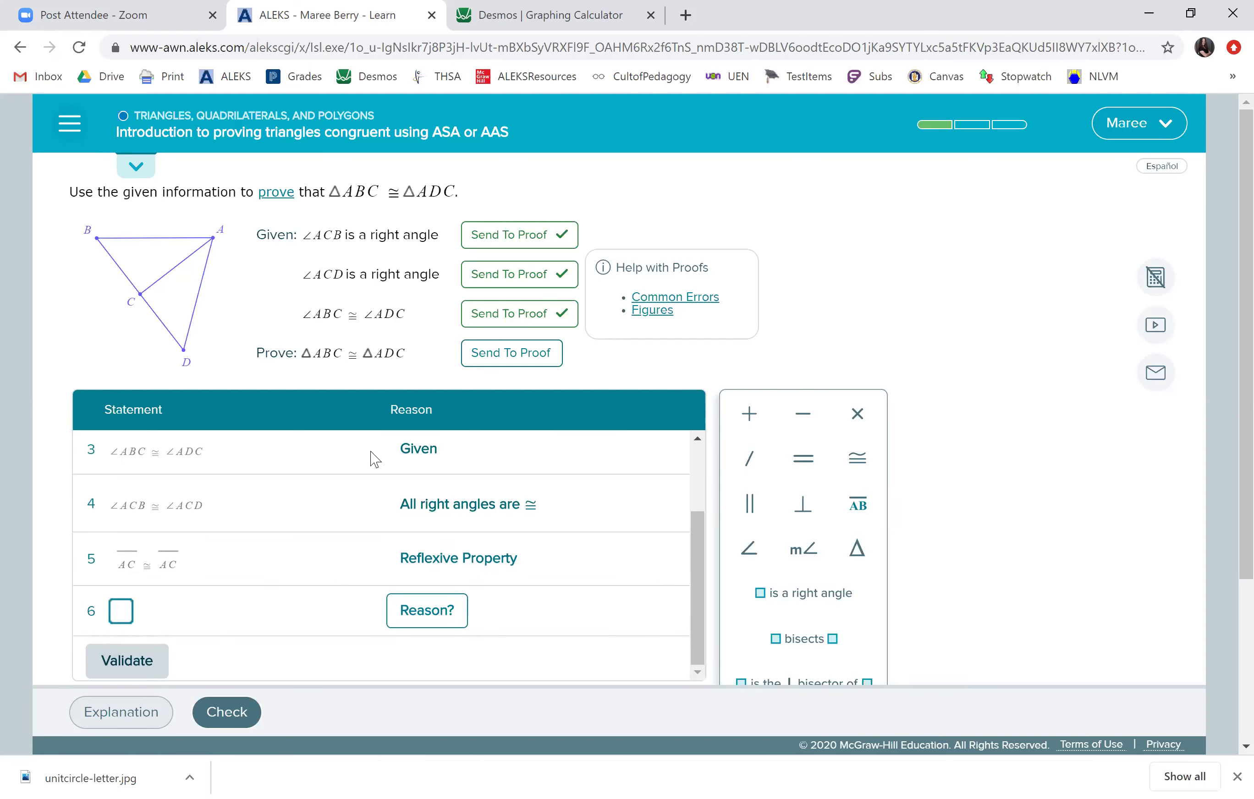
click(501, 357)
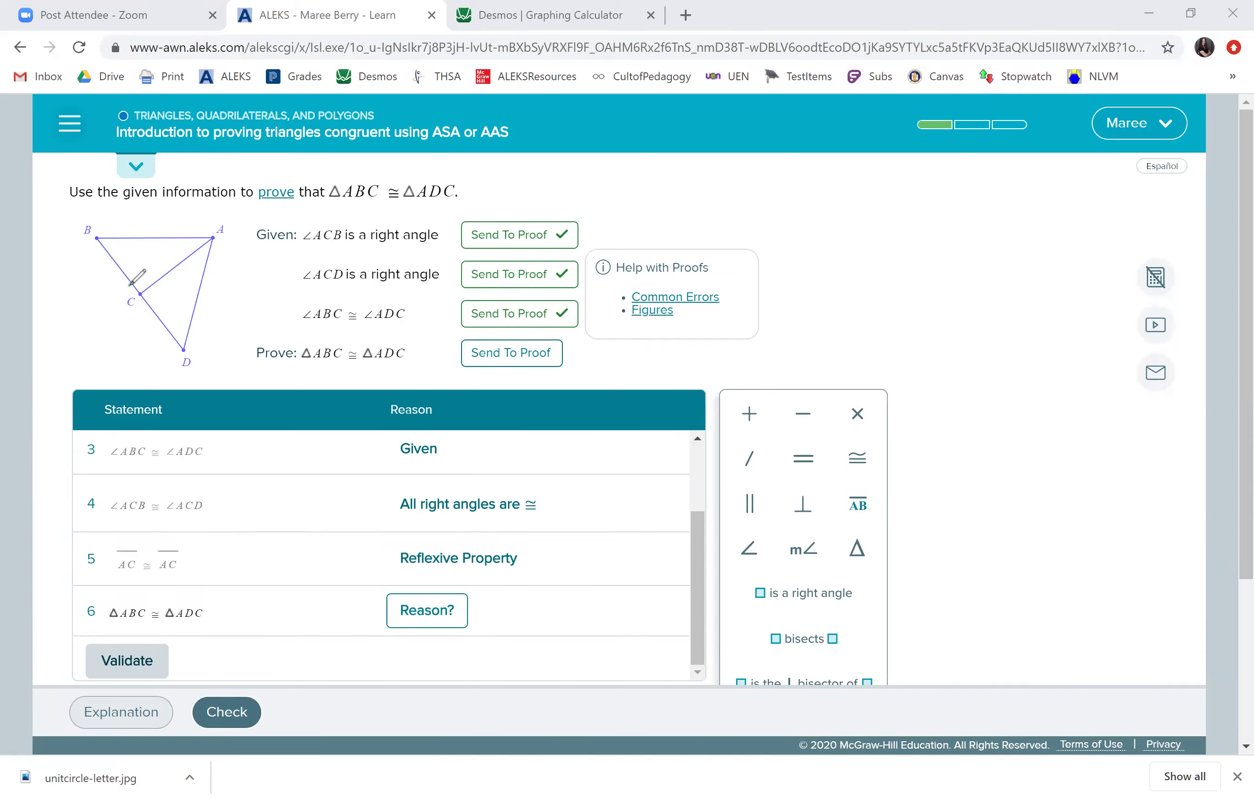
Mark the congruent angles and shared side AC on the figure, trace around triangle ABC, and clear the markings.
drag(130, 284, 162, 270)
drag(120, 223, 93, 259)
mouse_move(193, 323)
mouse_down()
mouse_move(164, 332)
mouse_move(162, 350)
mouse_up()
drag(172, 255, 182, 270)
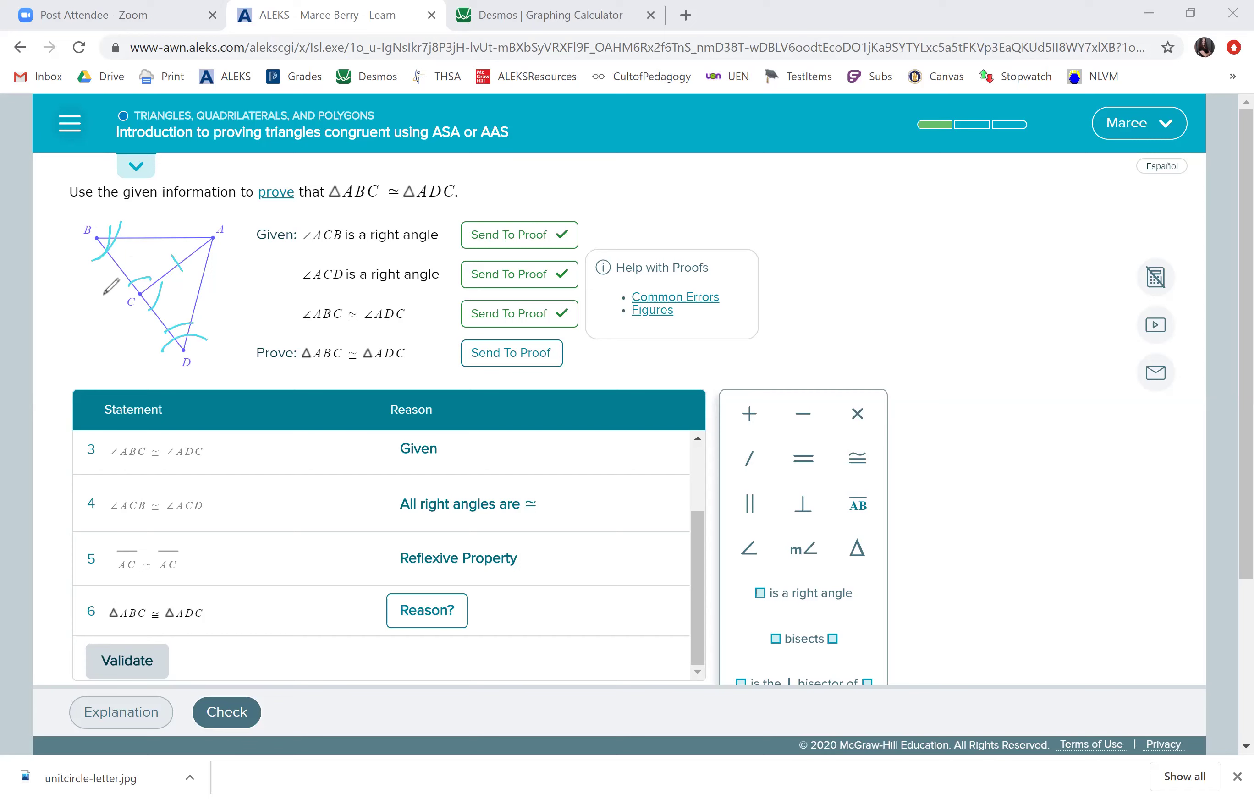
mouse_move(107, 301)
mouse_down()
mouse_move(119, 307)
mouse_move(224, 234)
mouse_move(134, 188)
mouse_move(122, 320)
mouse_up()
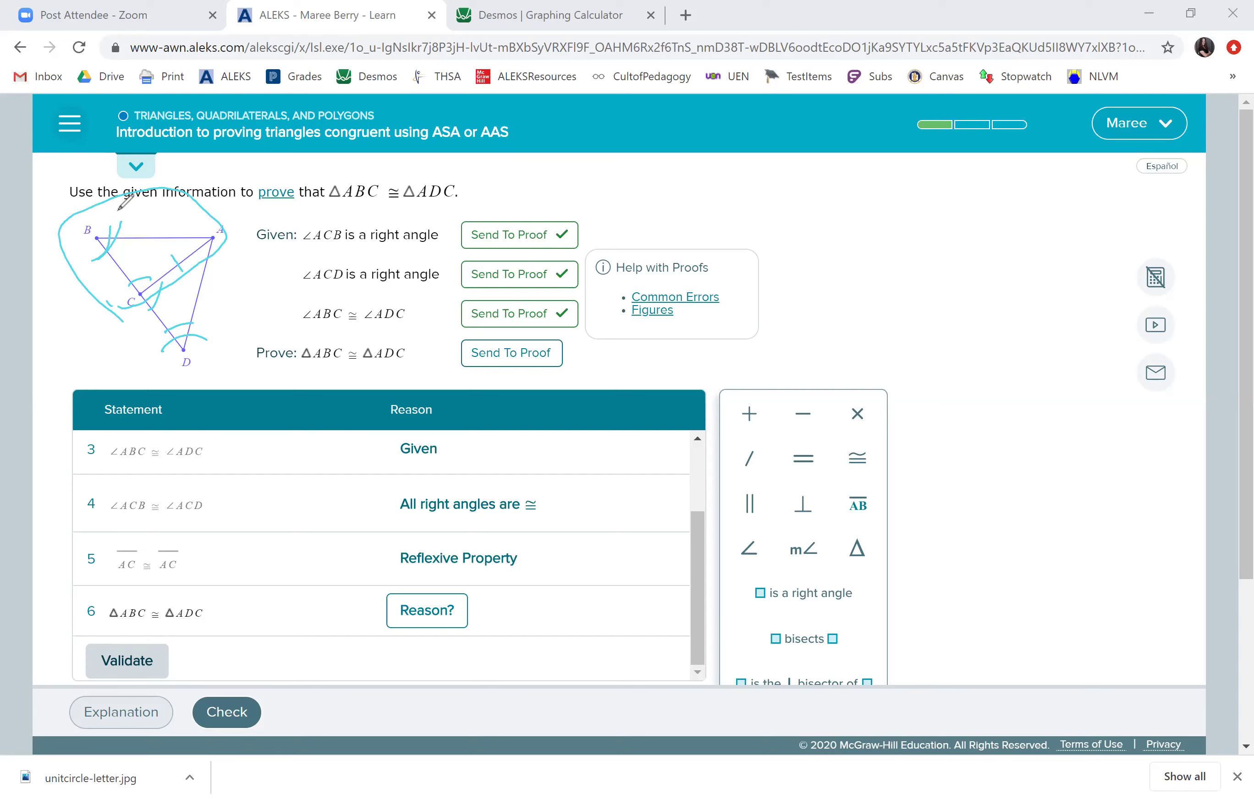
click(915, 141)
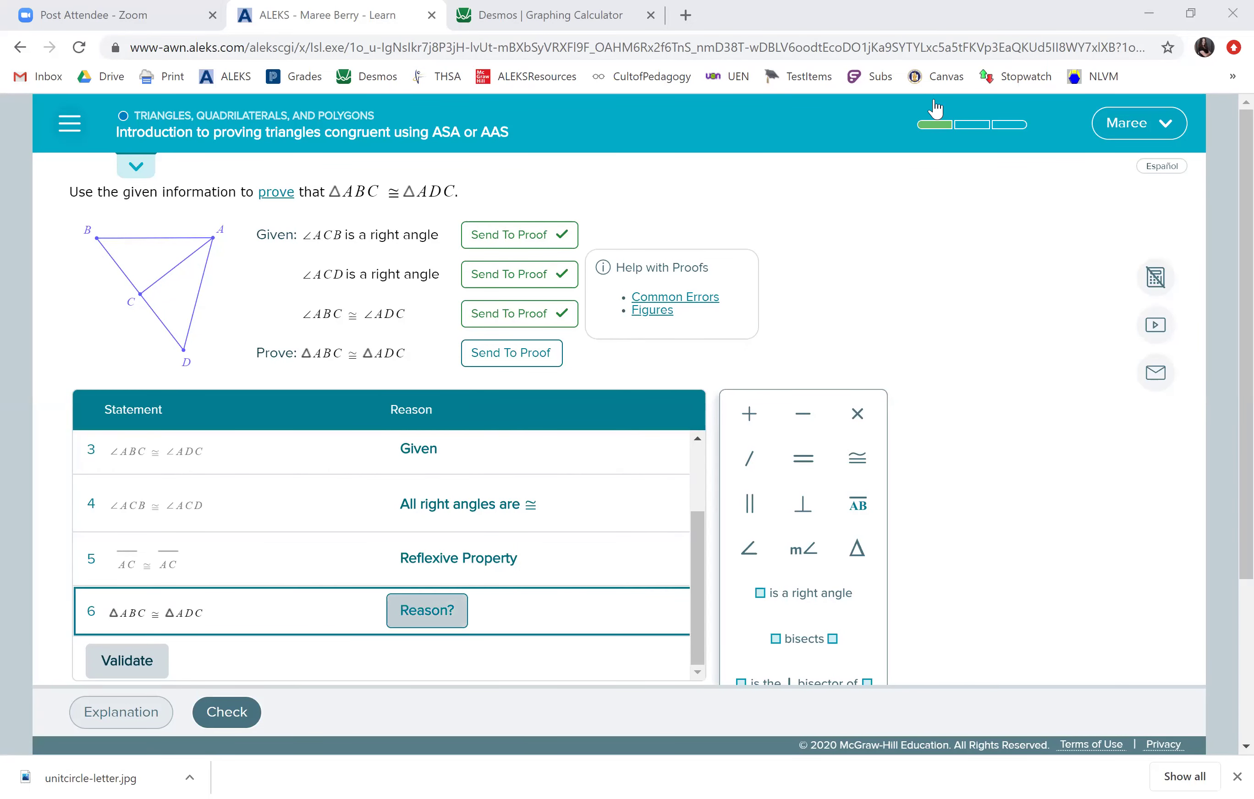
Set the reason for △ABC ≅ △ADC to AAS Congruence Property and submit the completed proof for checking.
click(427, 610)
drag(800, 508, 800, 676)
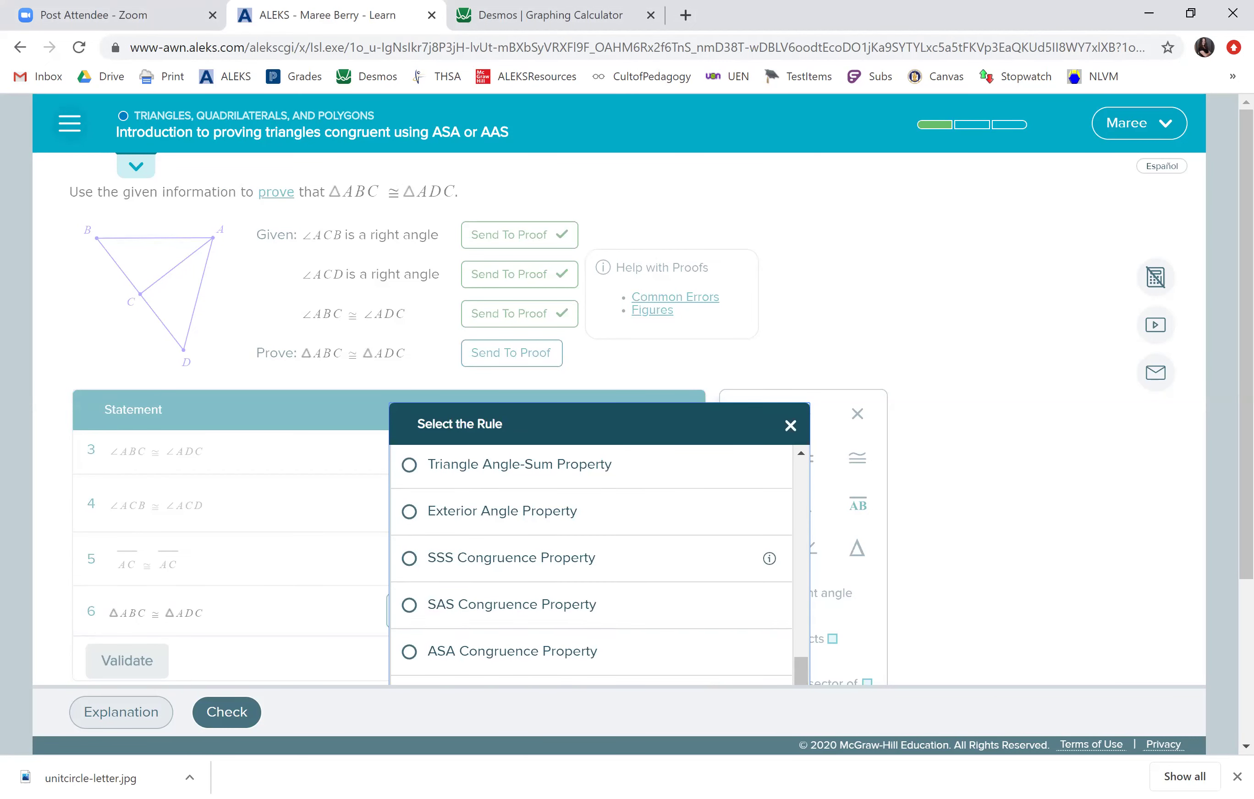
scroll(933, 100, down, 1)
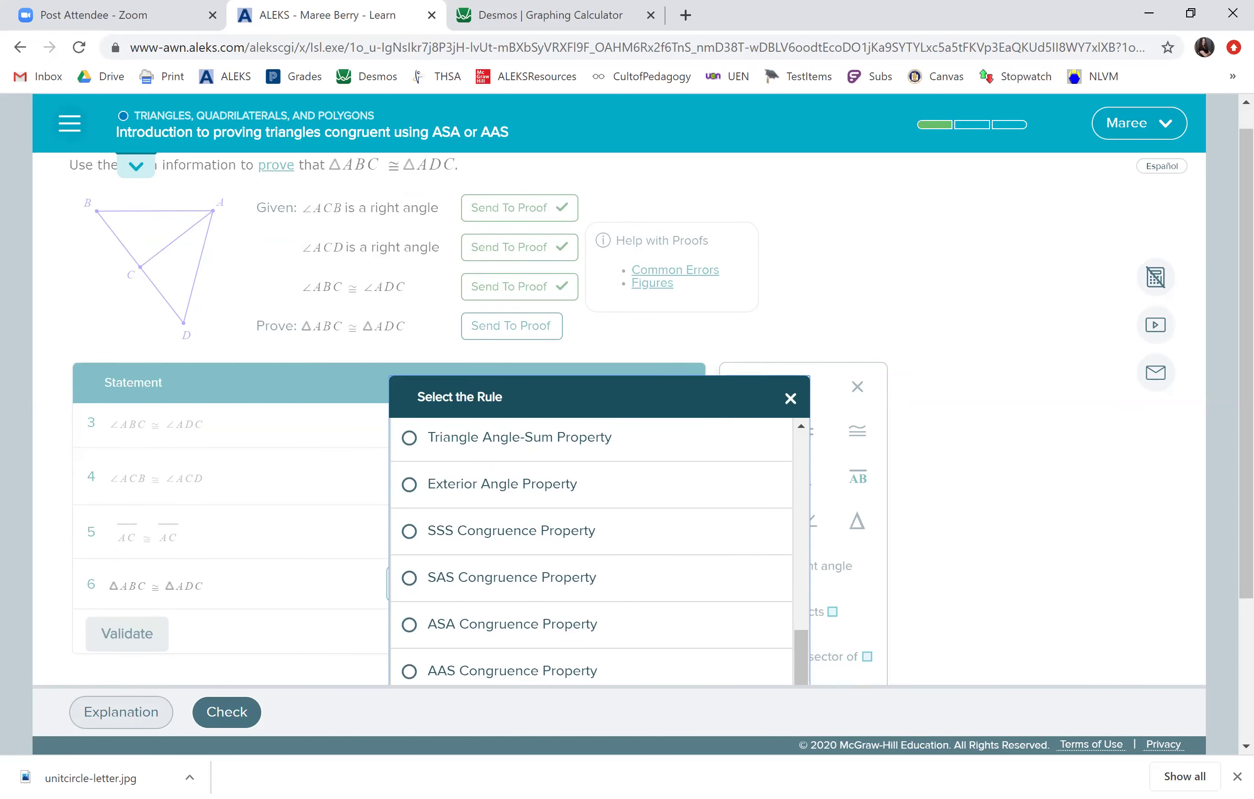
click(409, 522)
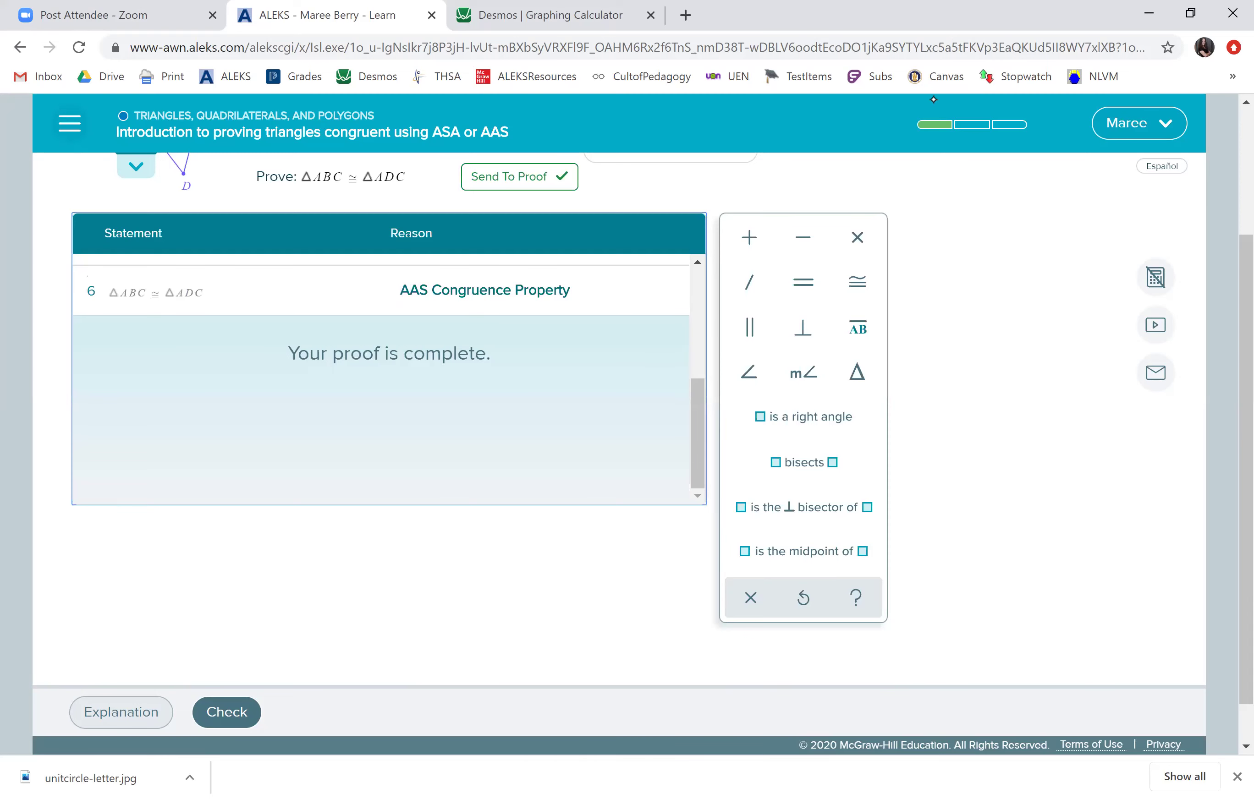
click(226, 712)
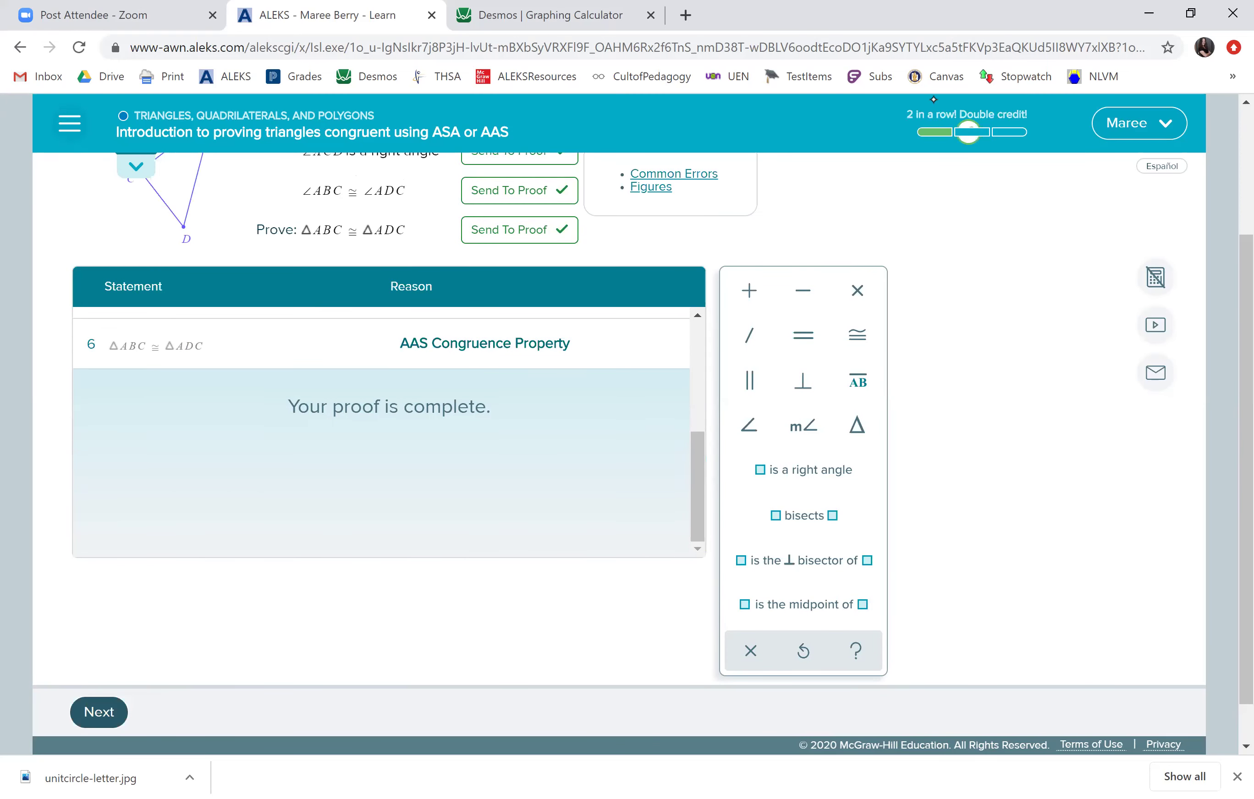